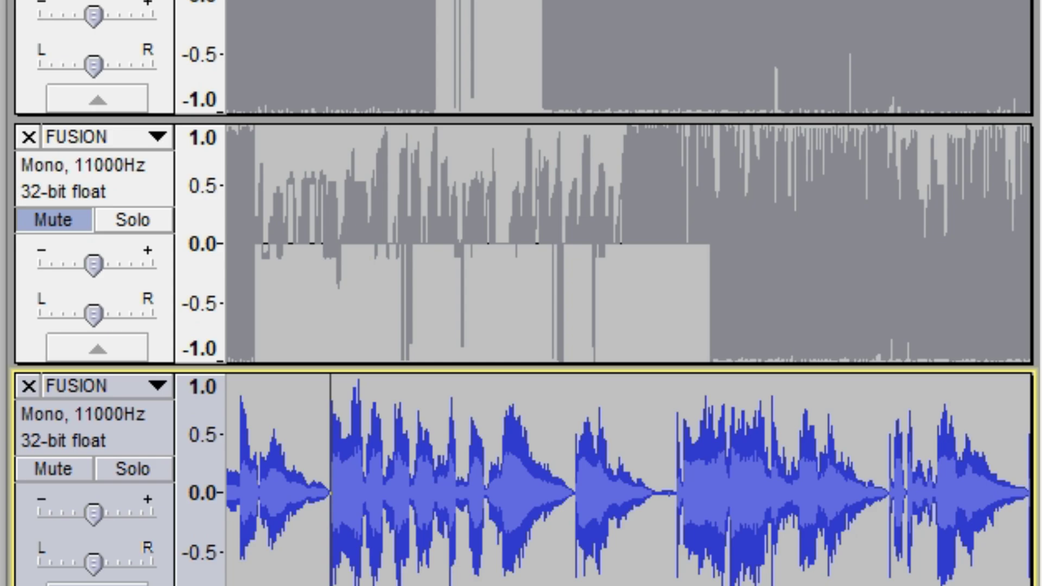
Play the unmuted FUSION 11000 Hz track from about 3:27.7 and stop playback after listening to the samples.
scroll(628, 293, right, 5)
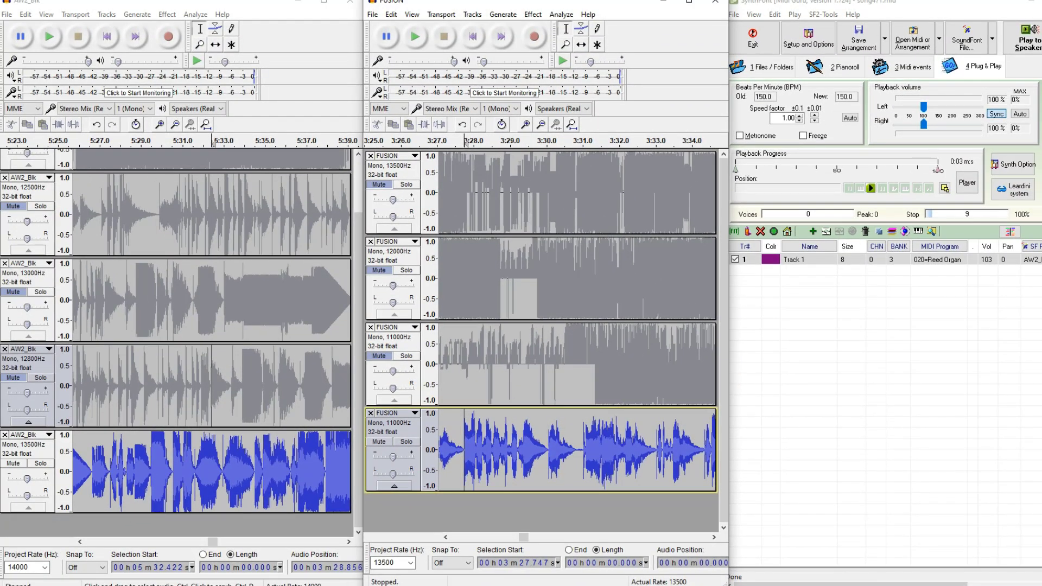
drag(524, 537, 525, 537)
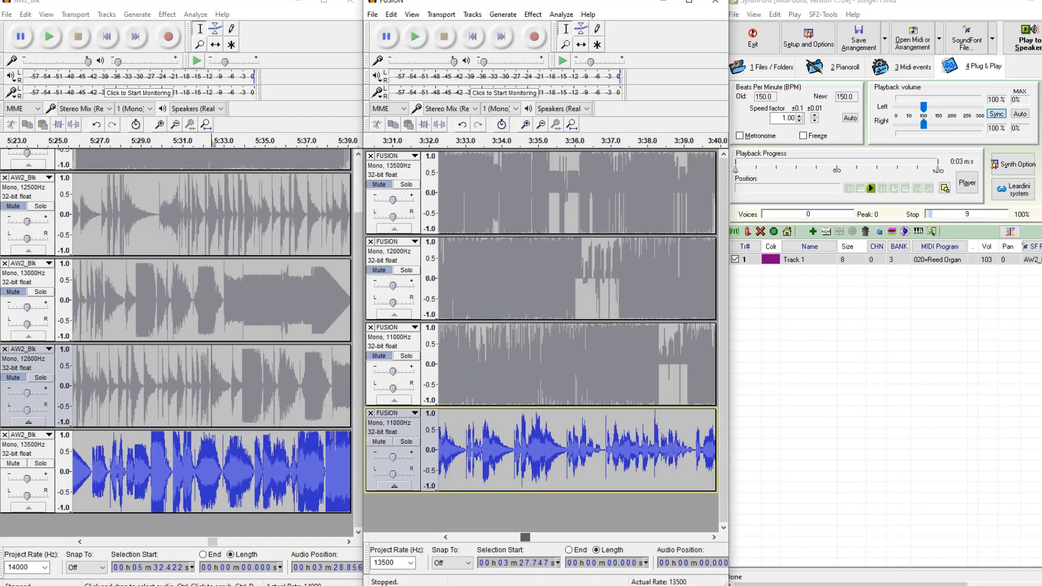
key(space)
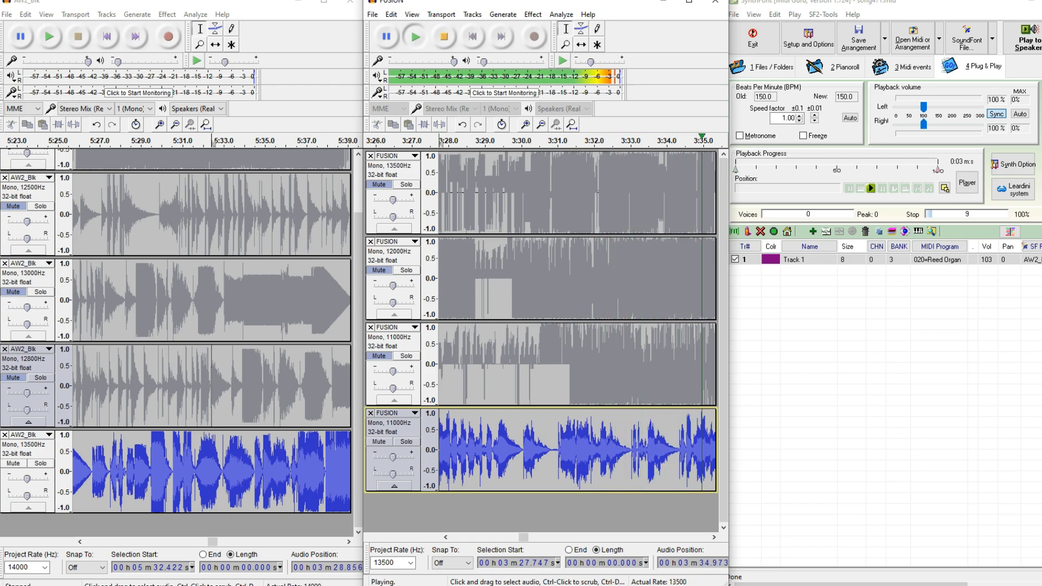
key(space)
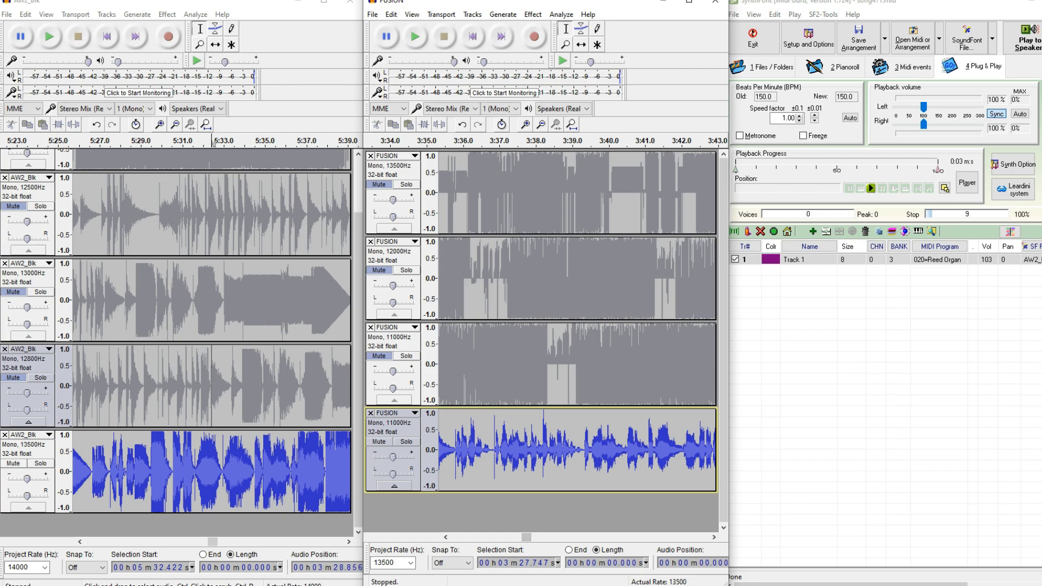
Place the playback cursor at about 3:09 in the unmuted FUSION 11000 Hz track.
key(ctrl+3)
drag(525, 536, 516, 537)
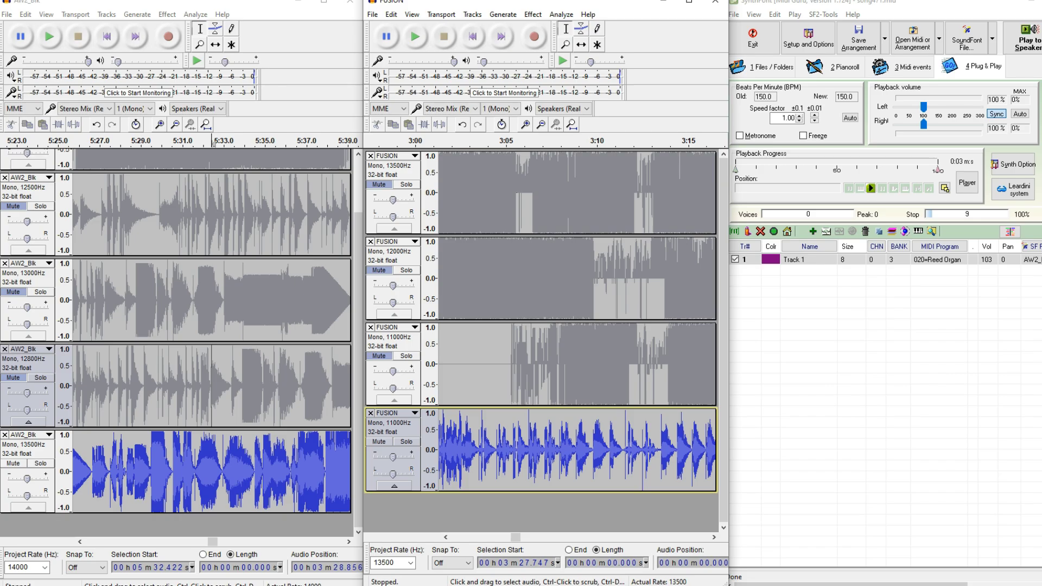
click(586, 449)
Return to the beginning of the AW2_Blk project and maximize its window to view all its tracks.
scroll(211, 342, left, 11)
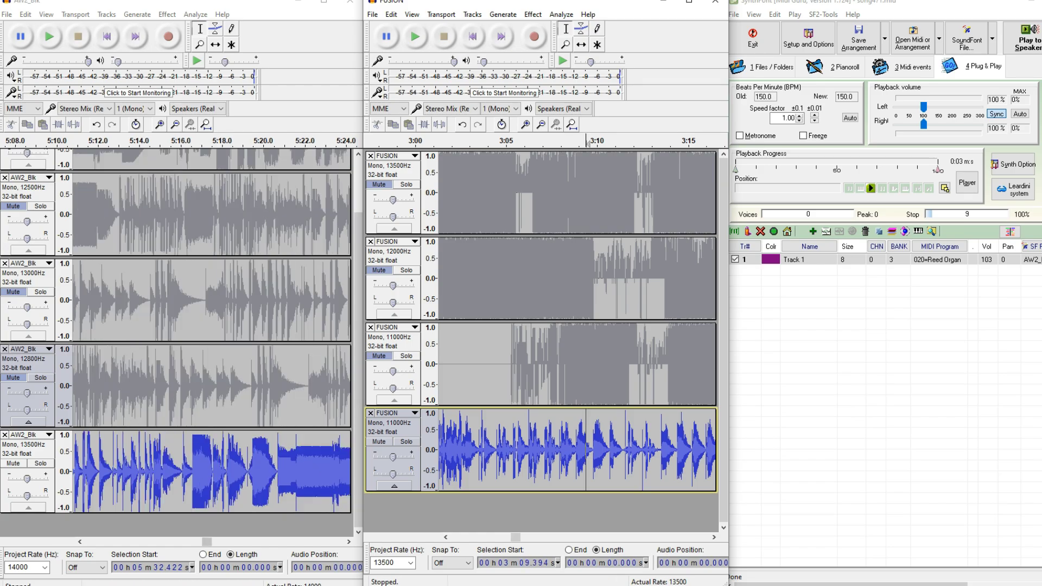
drag(207, 542, 208, 542)
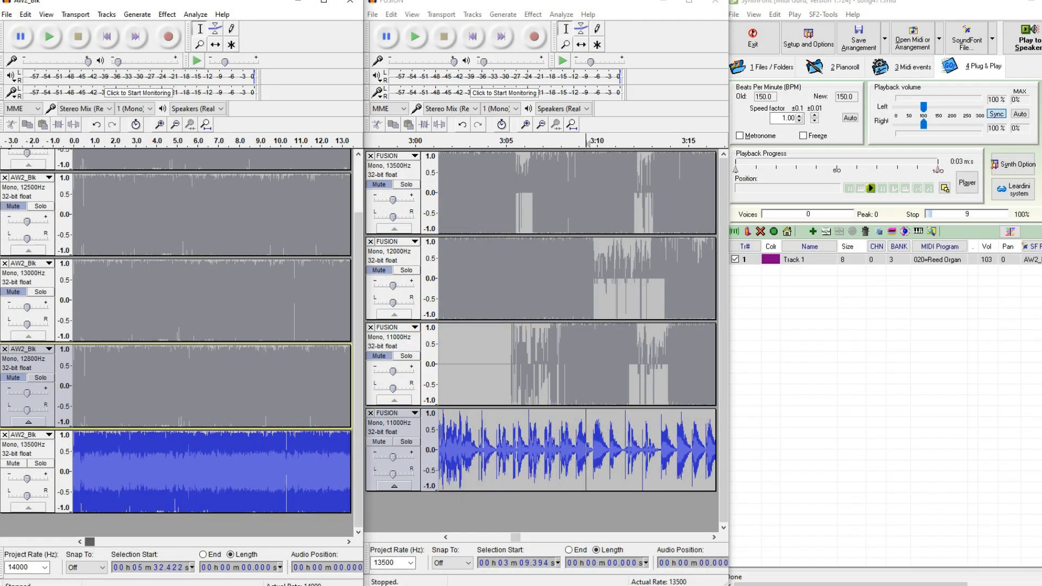
click(323, 2)
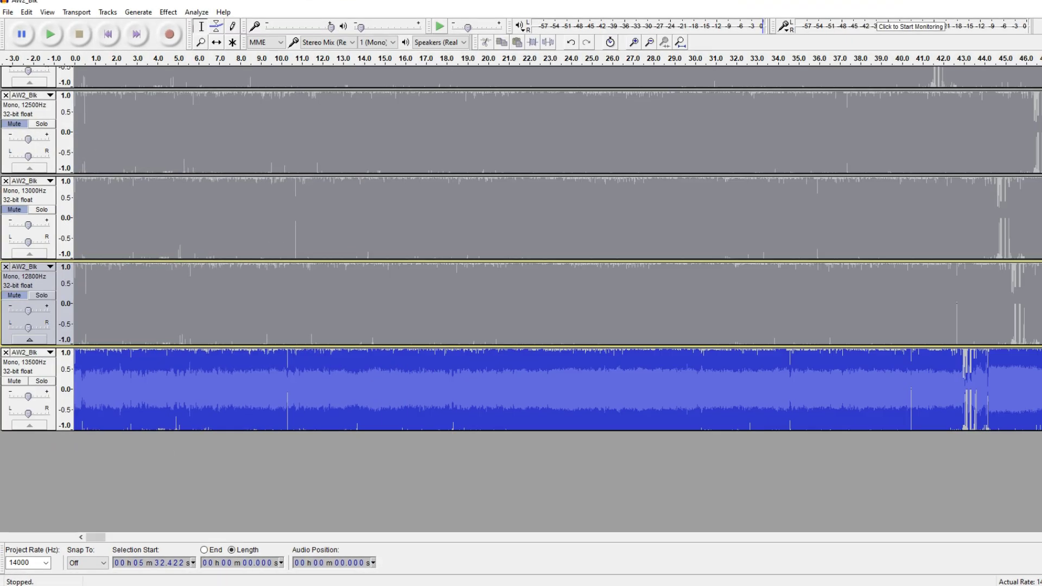
scroll(66, 272, up, 3)
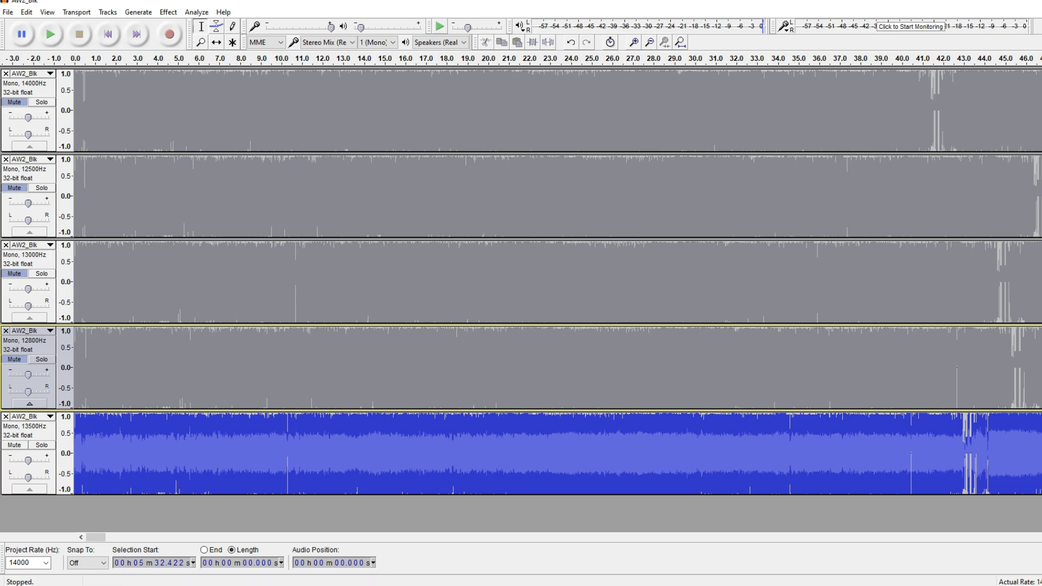
Select the entire AW2_Blk 13500 Hz track and show its full length in the timeline.
click(8, 12)
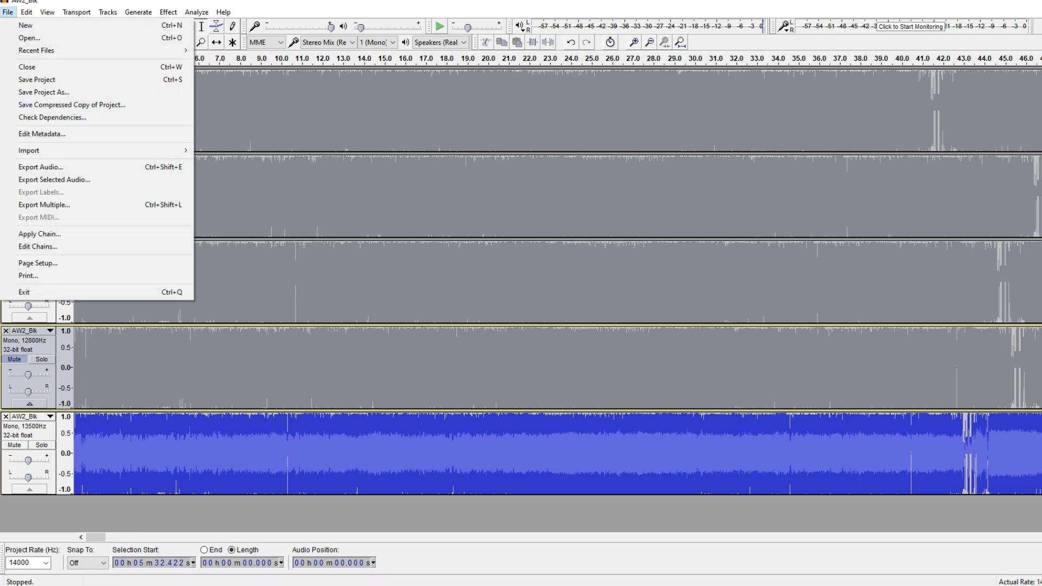
click(33, 432)
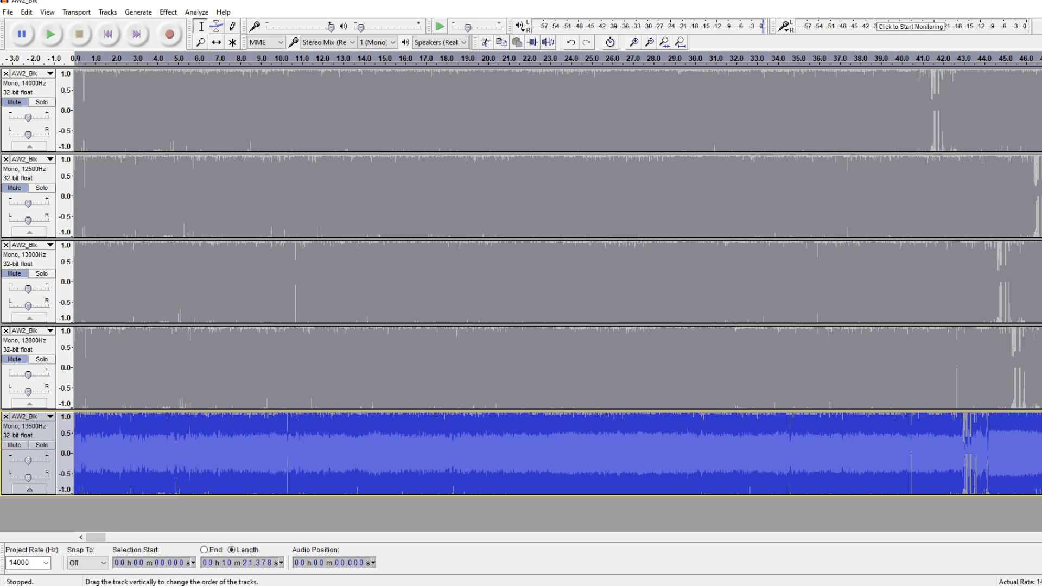
key(ctrl+3)
key(ctrl+3)
key(ctrl+3)
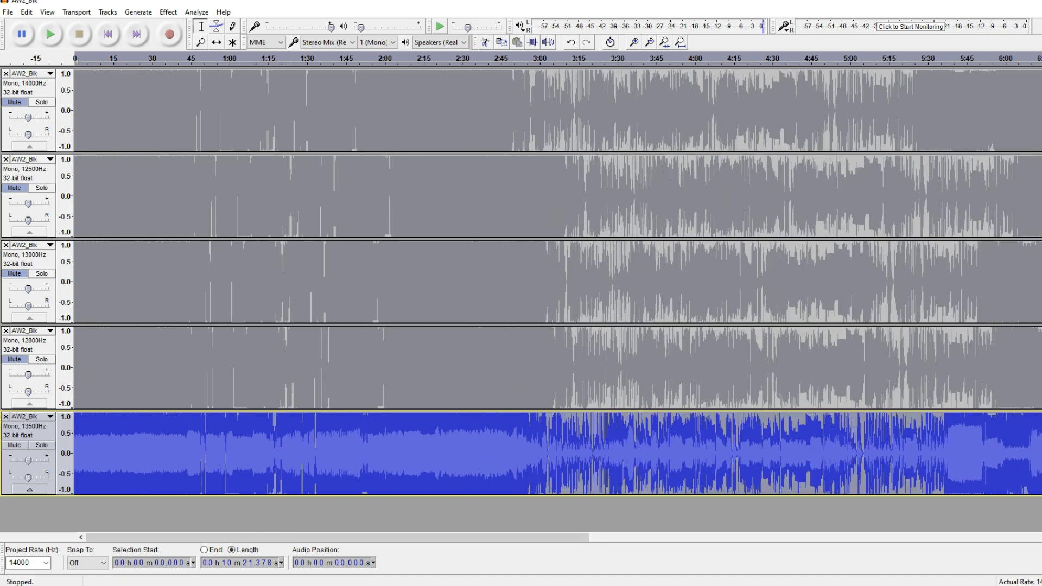
key(ctrl+3)
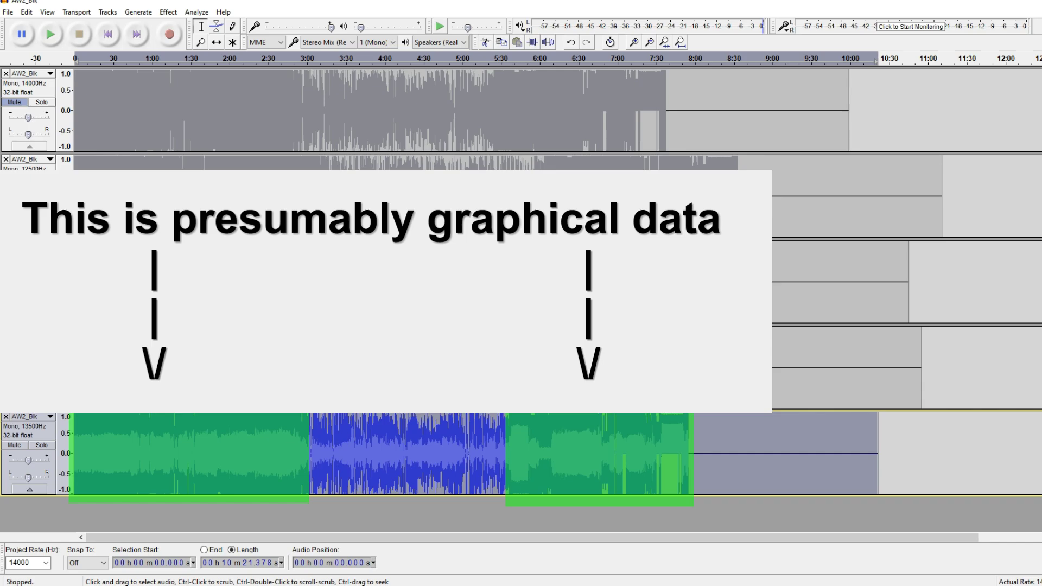
Mark the non-audio sections of the AW2_Blk 13500 Hz track by selecting about 5:33 to 7:55, and 0:00 to about 2:56.
drag(505, 453, 690, 453)
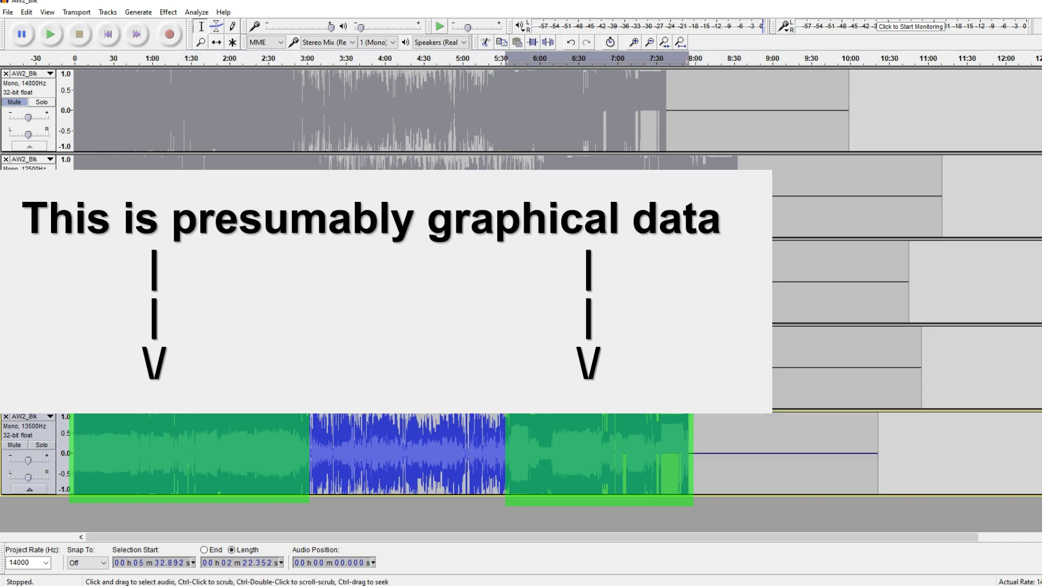
drag(302, 453, 73, 453)
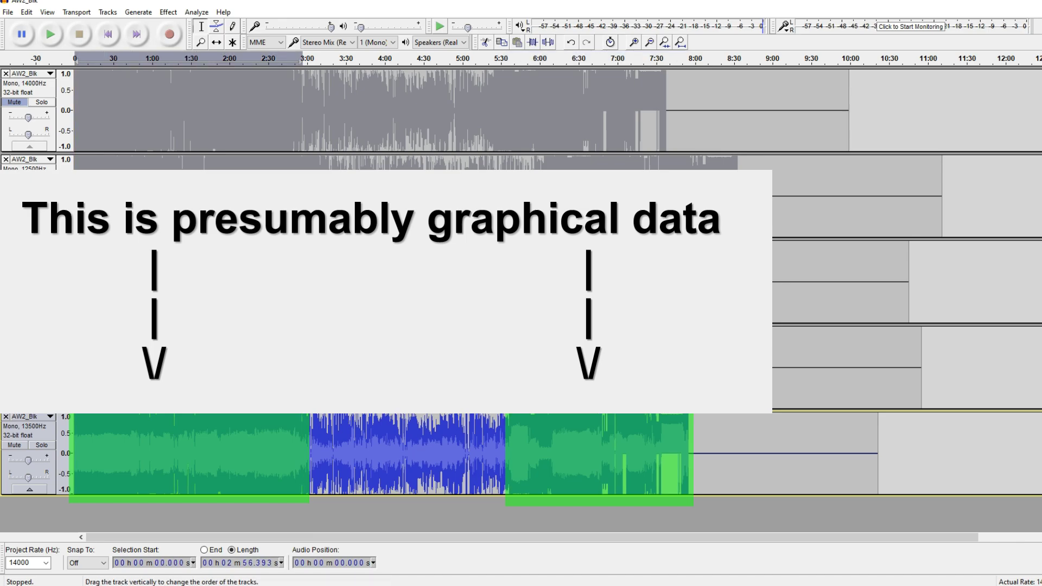
click(7, 12)
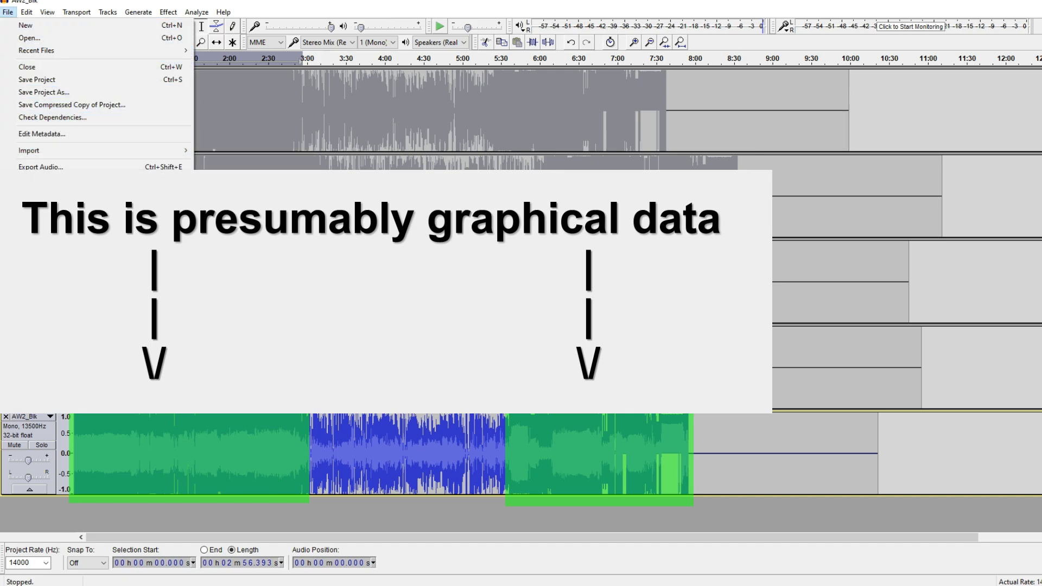
mouse_move(136, 150)
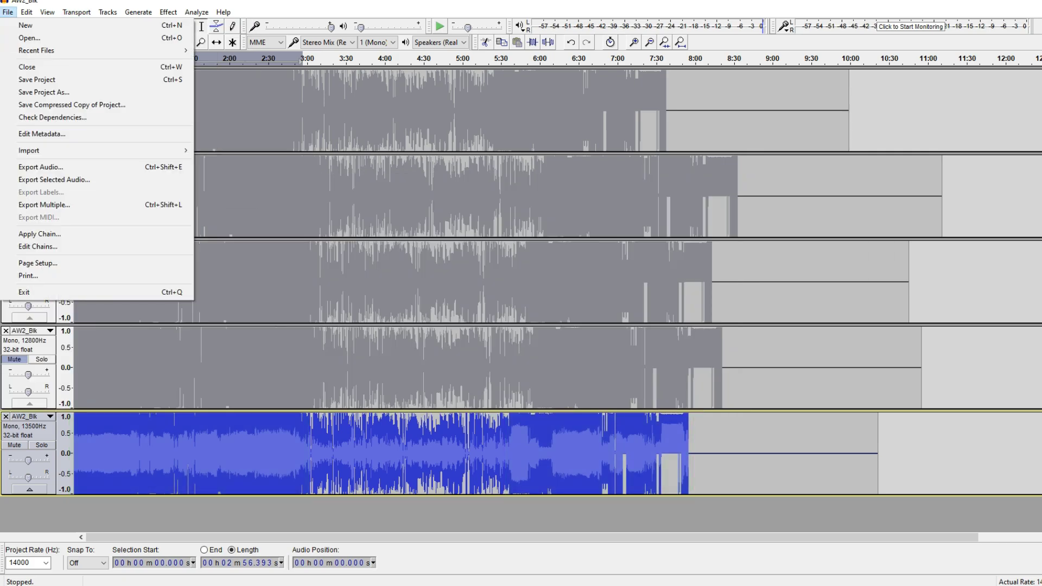
key(Escape)
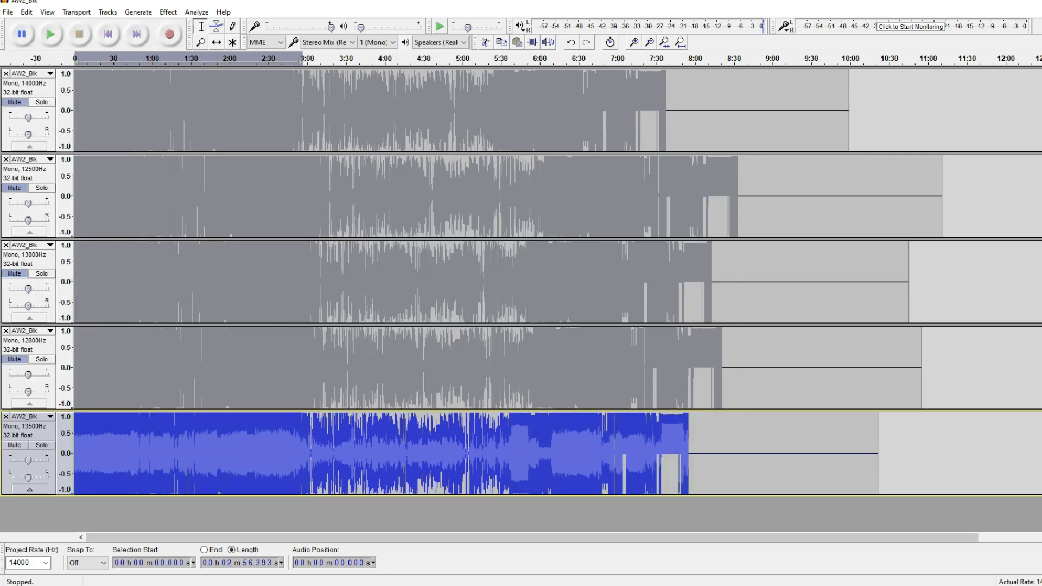
click(8, 12)
mouse_move(96, 150)
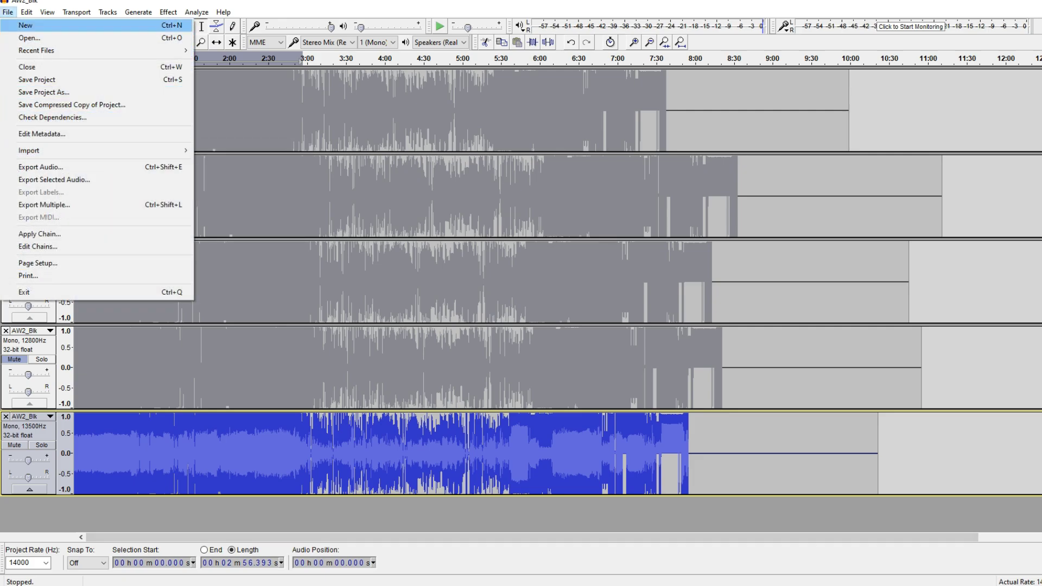
key(Right)
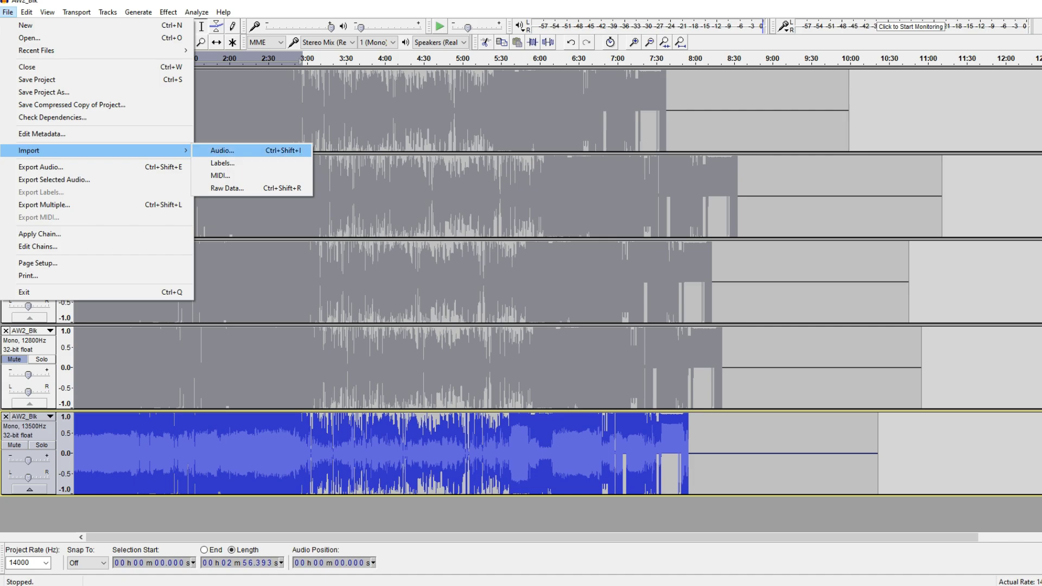
key(Down)
key(Down)
key(Down)
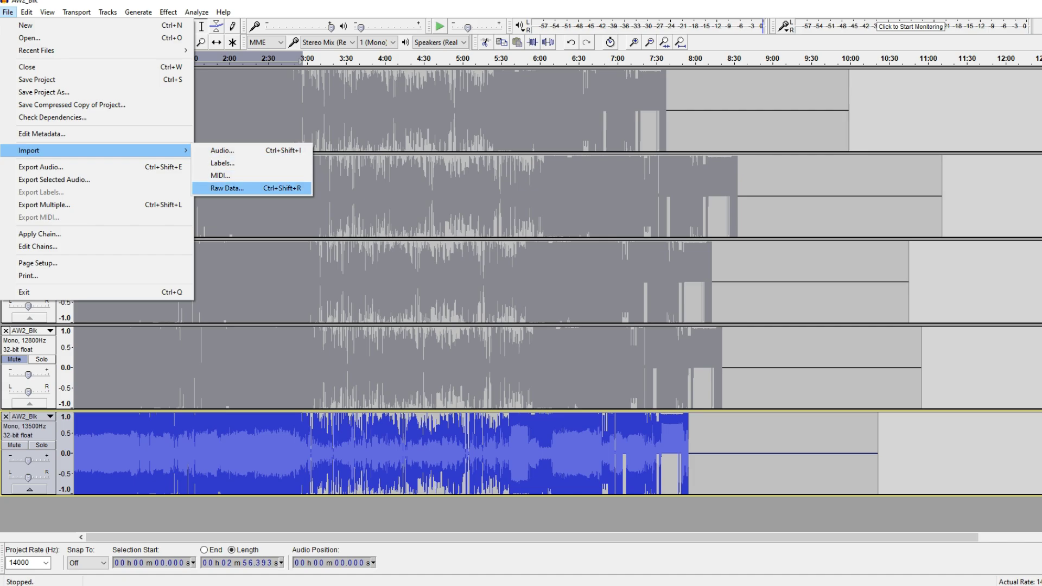
key(Return)
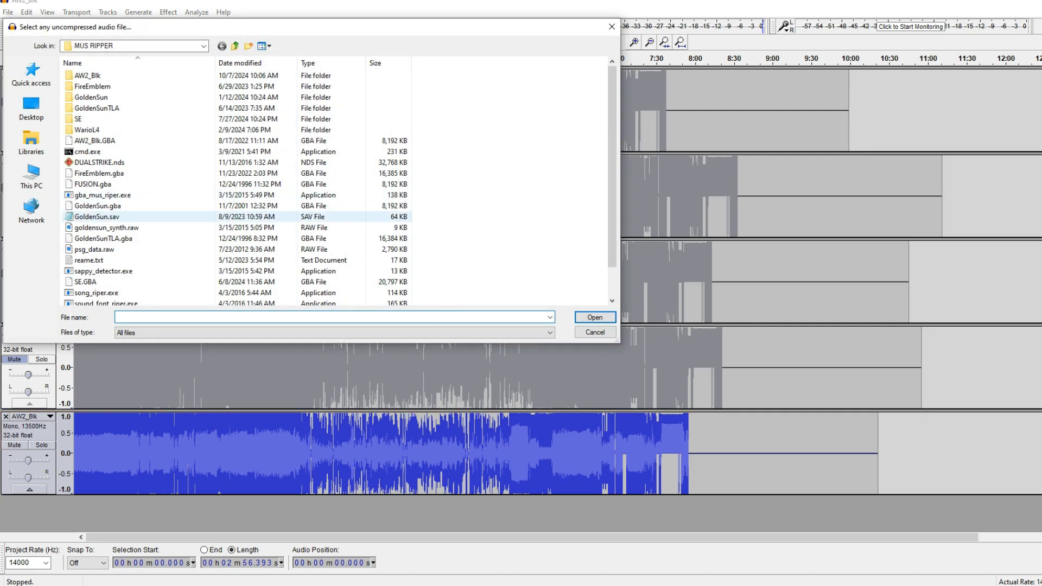
drag(182, 26, 587, 136)
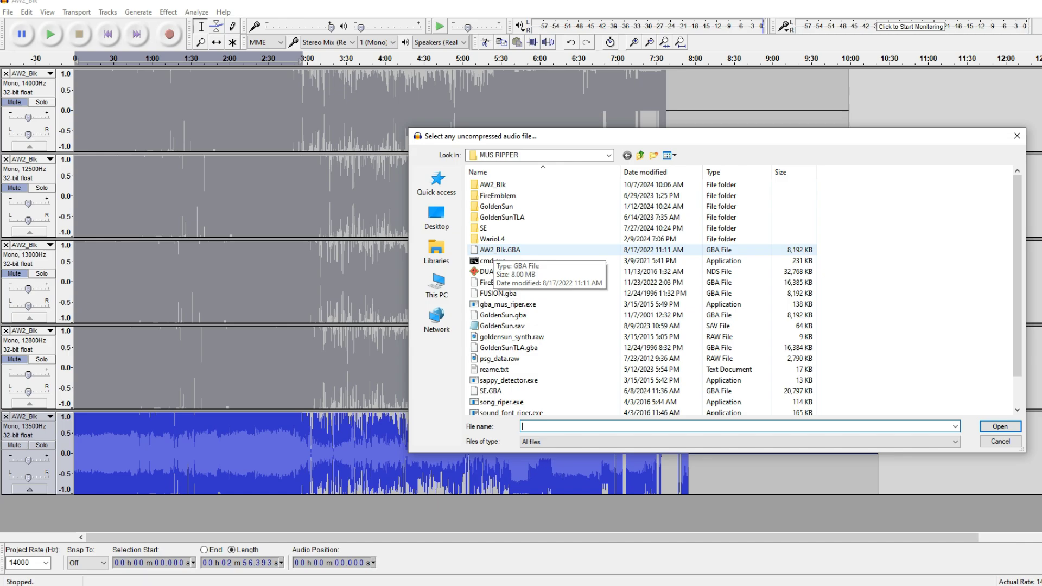
click(496, 249)
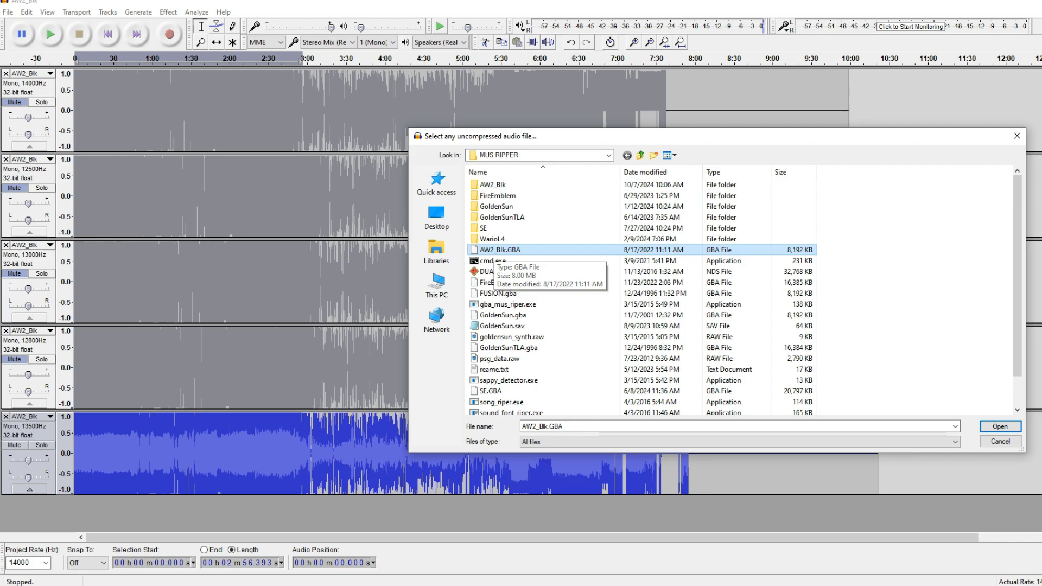
key(Return)
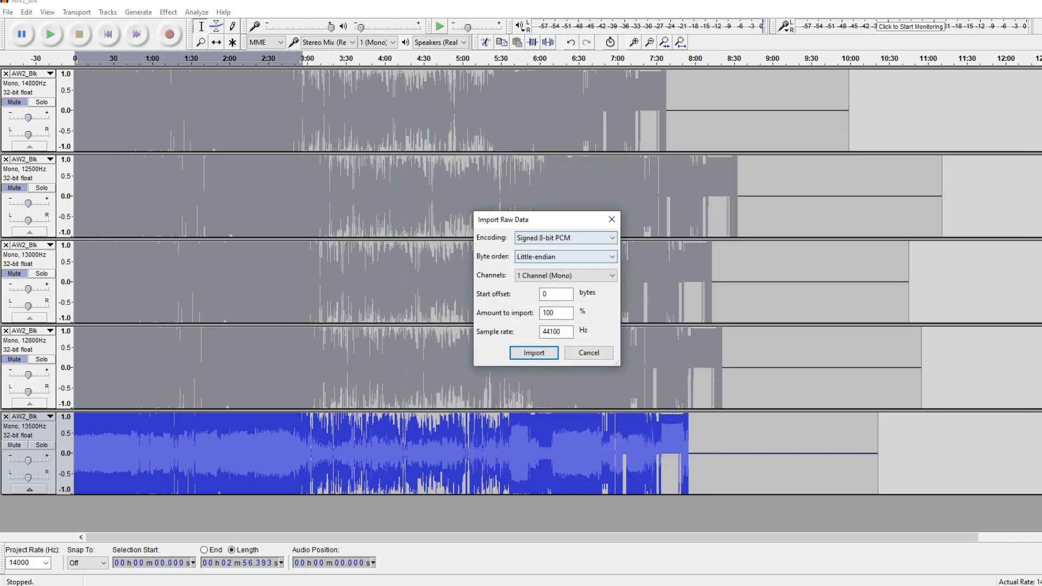
drag(544, 226, 621, 226)
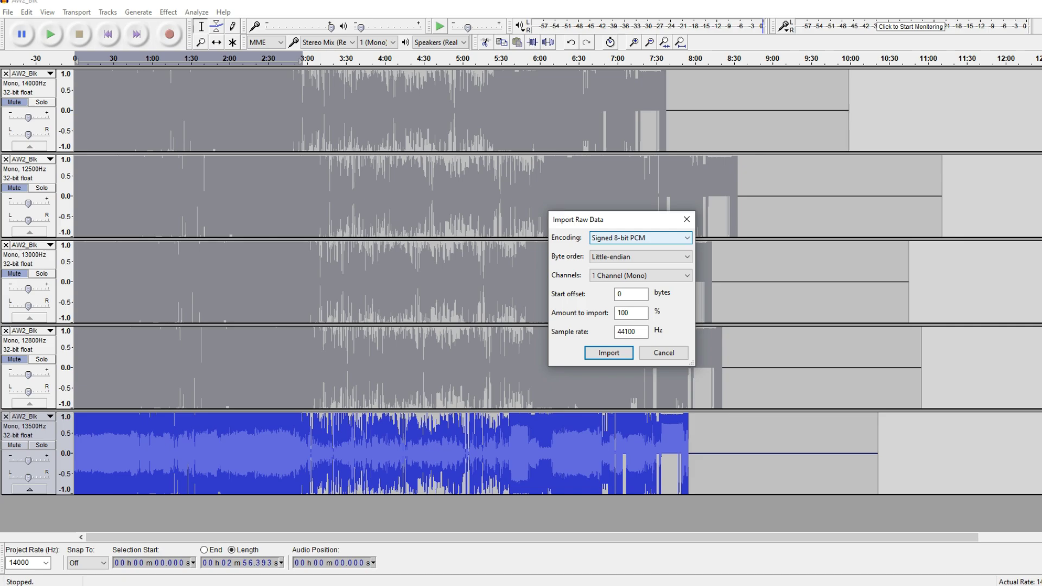
click(640, 237)
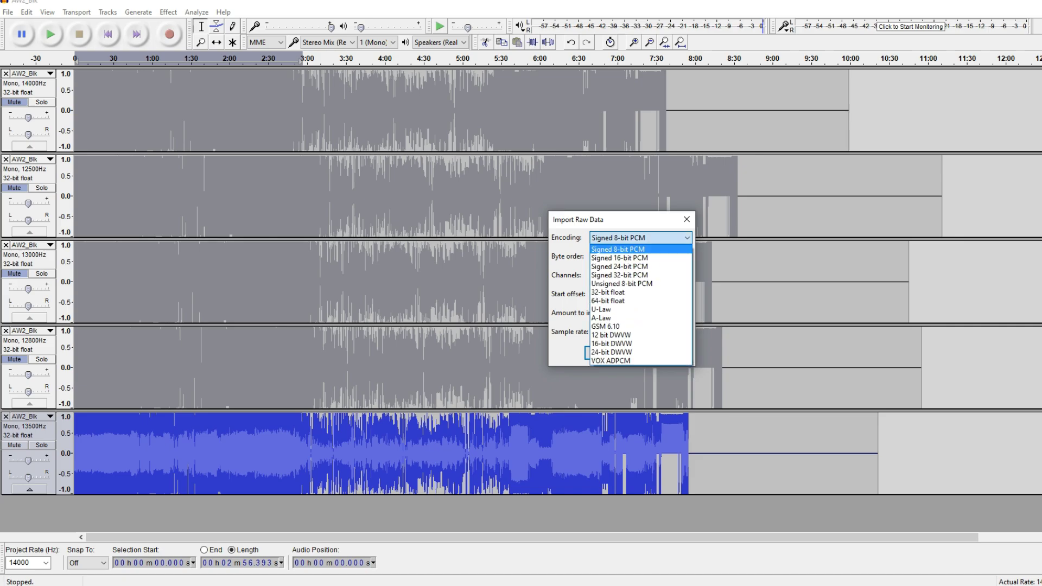
key(Return)
key(Tab)
key(Tab)
key(Tab)
key(Tab)
key(Tab)
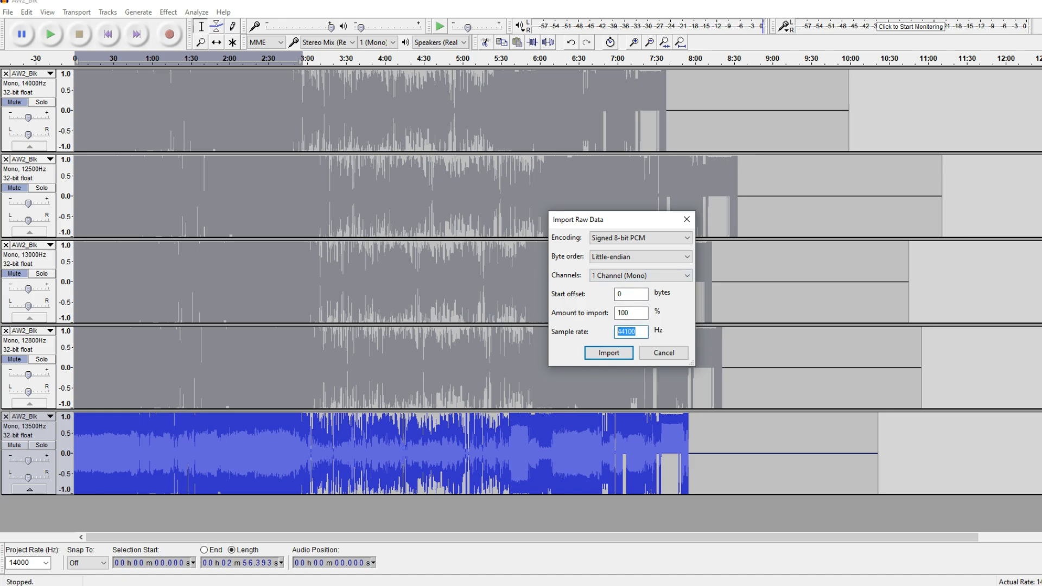
text(11000)
key(ctrl+a)
click(663, 352)
Import AW2_Blk.GBA as raw signed 8-bit PCM, little-endian, mono data with a sample rate of 13500 Hz.
click(8, 12)
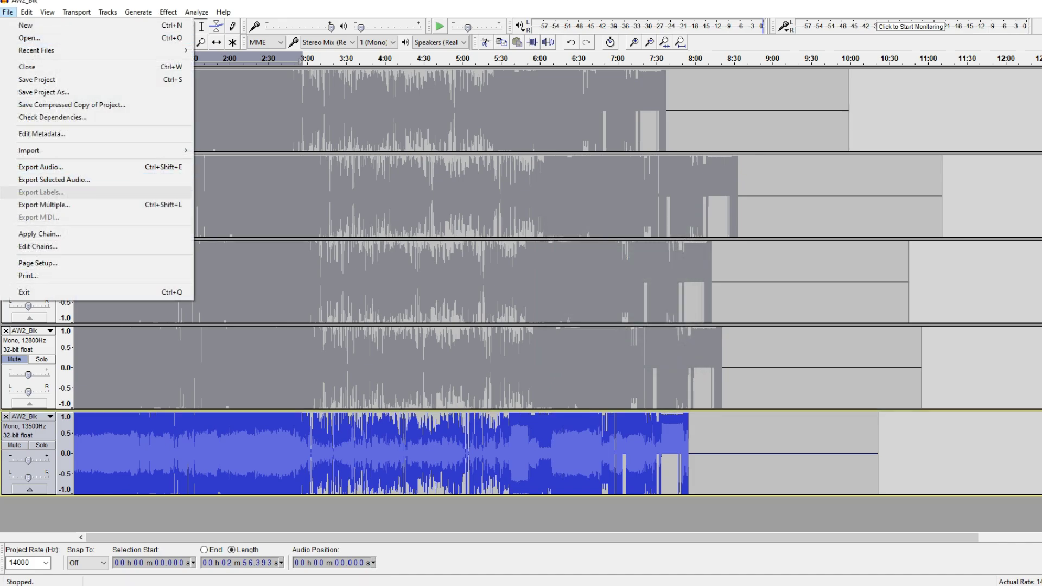
key(Right)
key(Down)
key(Down)
key(Down)
key(Return)
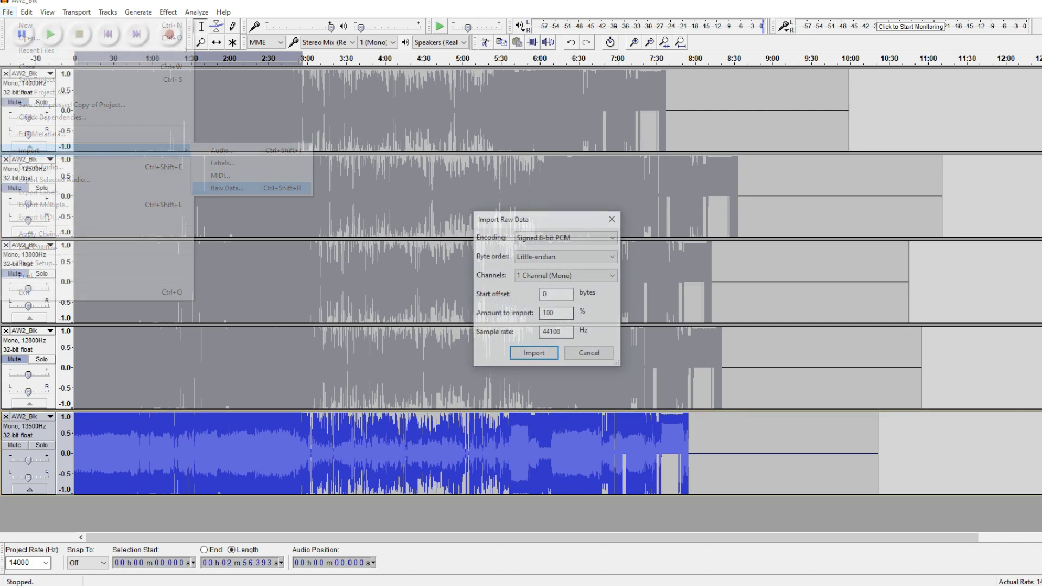
double_click(551, 331)
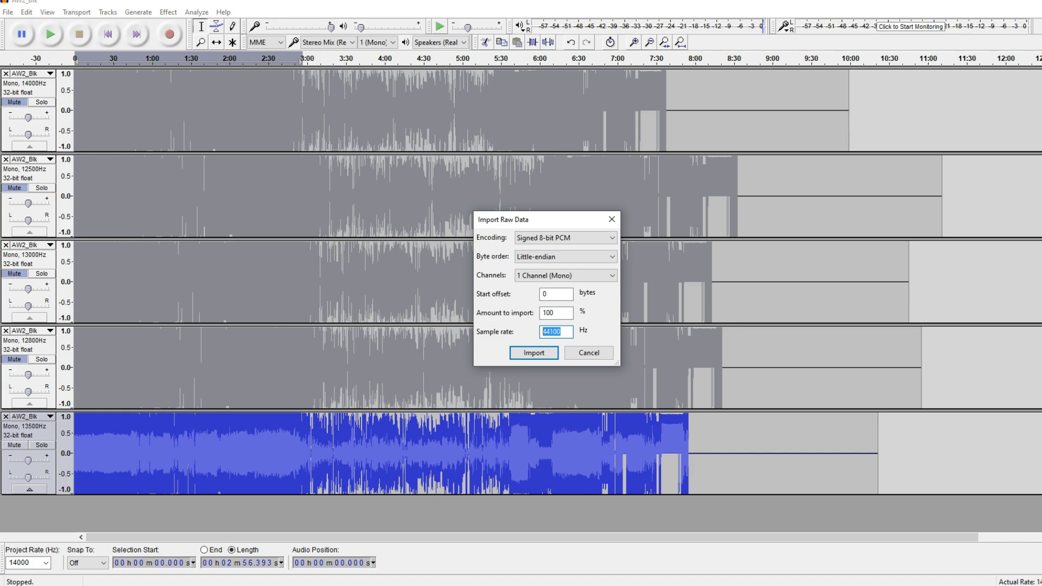
text(11025)
key(ctrl+a)
text(13500)
key(Return)
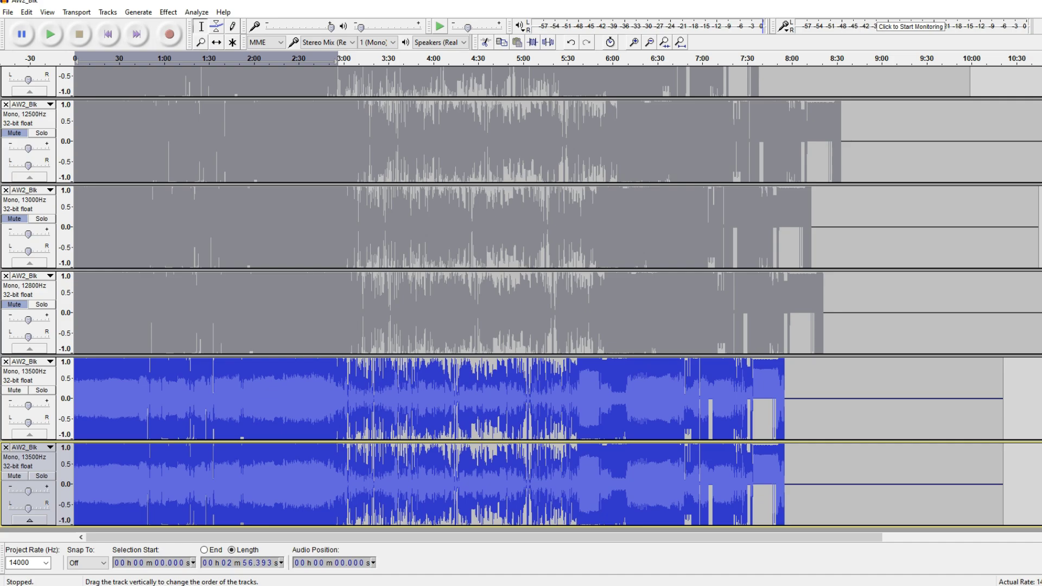
Mute the older AW2_Blk 13500 Hz track and play the newly imported one from about 5:26.
click(14, 390)
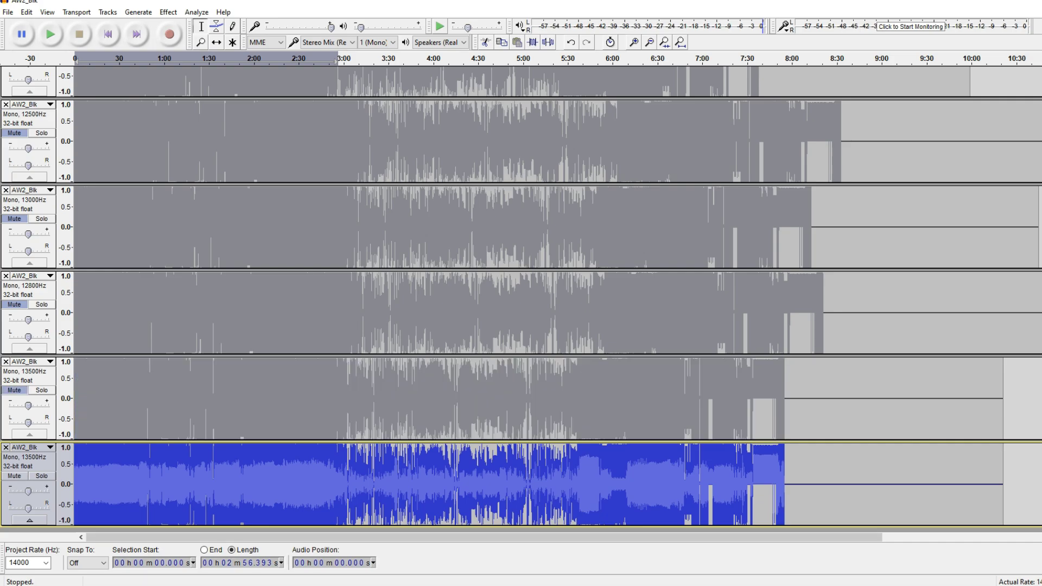
click(539, 484)
key(ctrl+1)
key(ctrl+1)
key(ctrl+1)
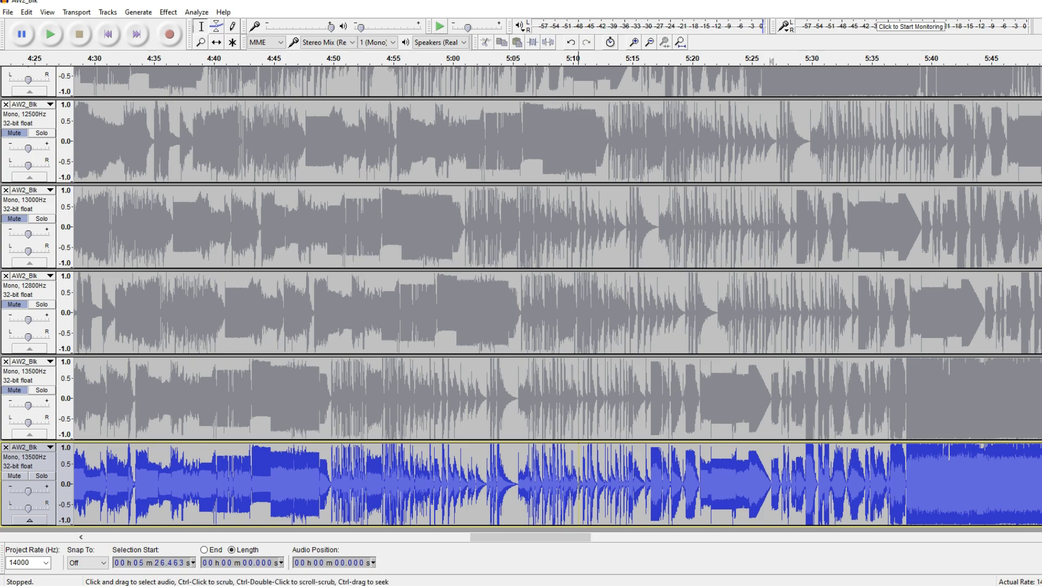
key(space)
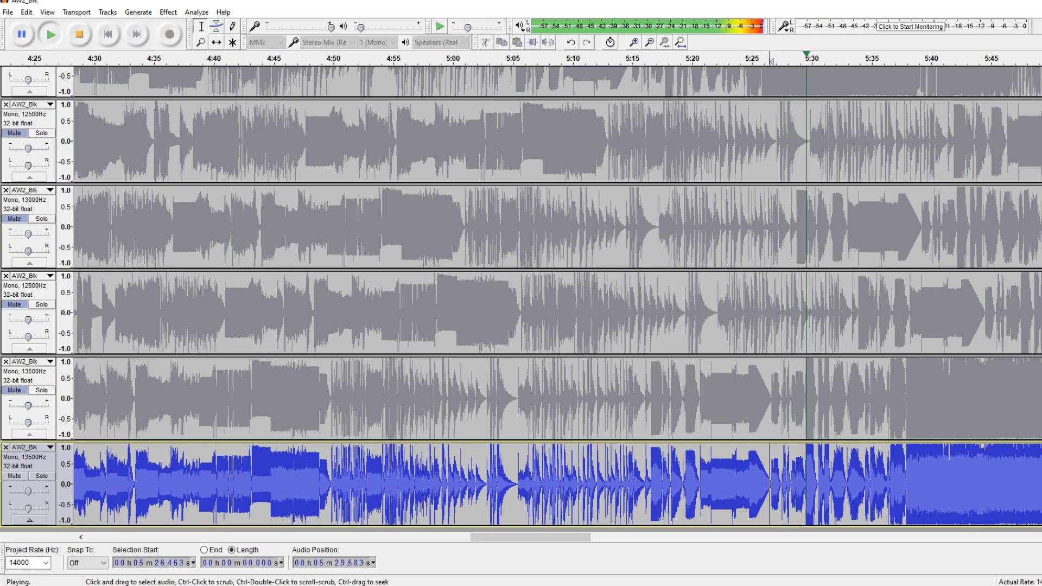
Stop playback, zoom in on the newest AW2_Blk 13500 Hz track and audition it briefly from about 5:30.5.
key(space)
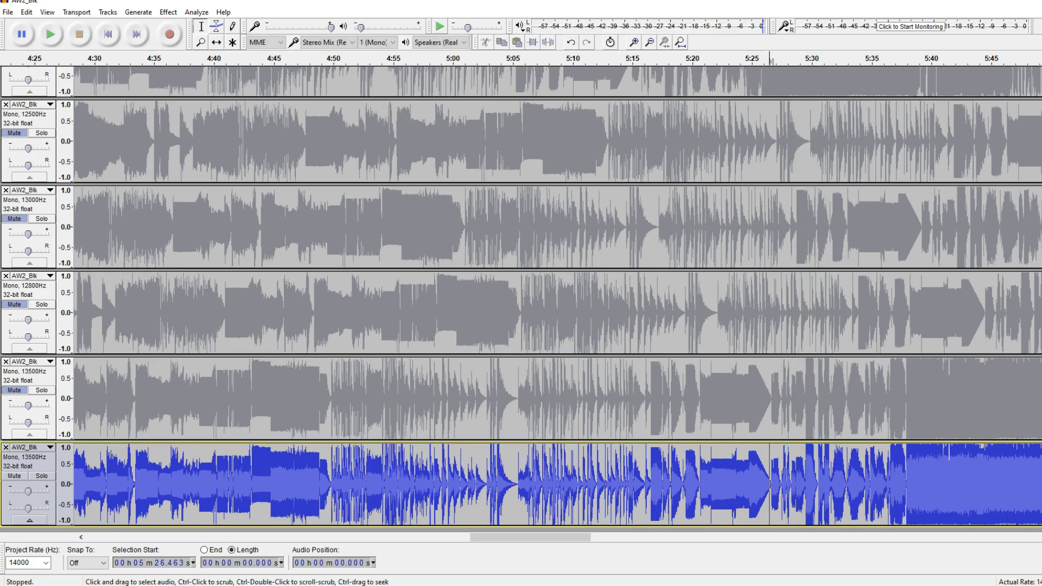
click(816, 484)
click(819, 483)
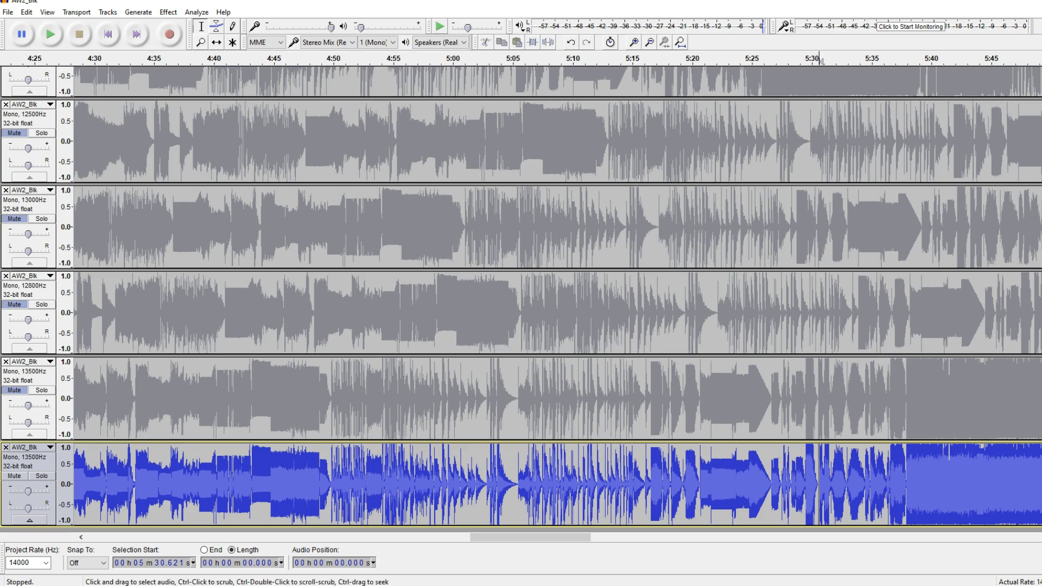
key(ctrl+1)
key(ctrl+1)
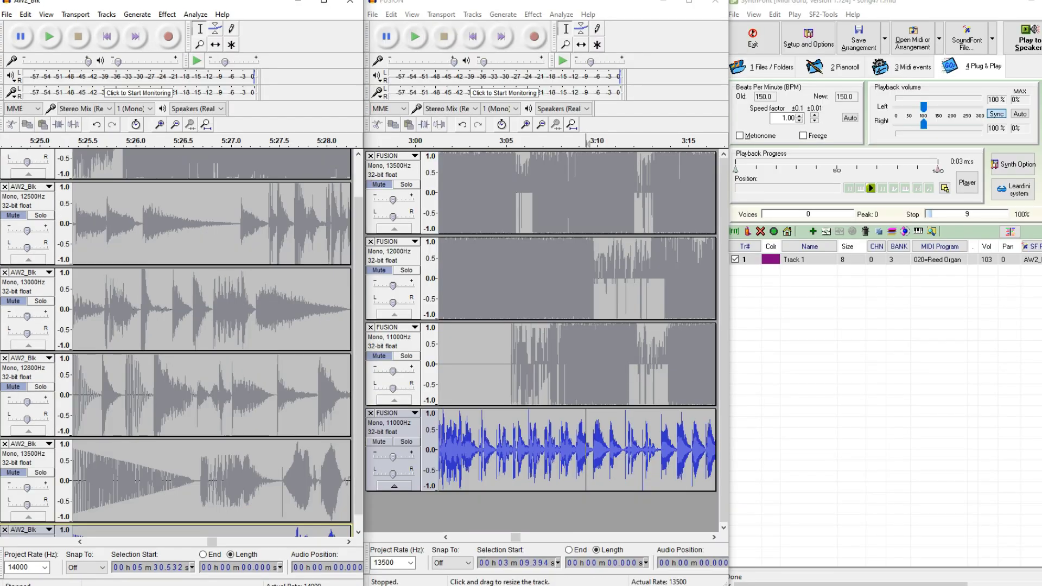
scroll(176, 342, down, 2)
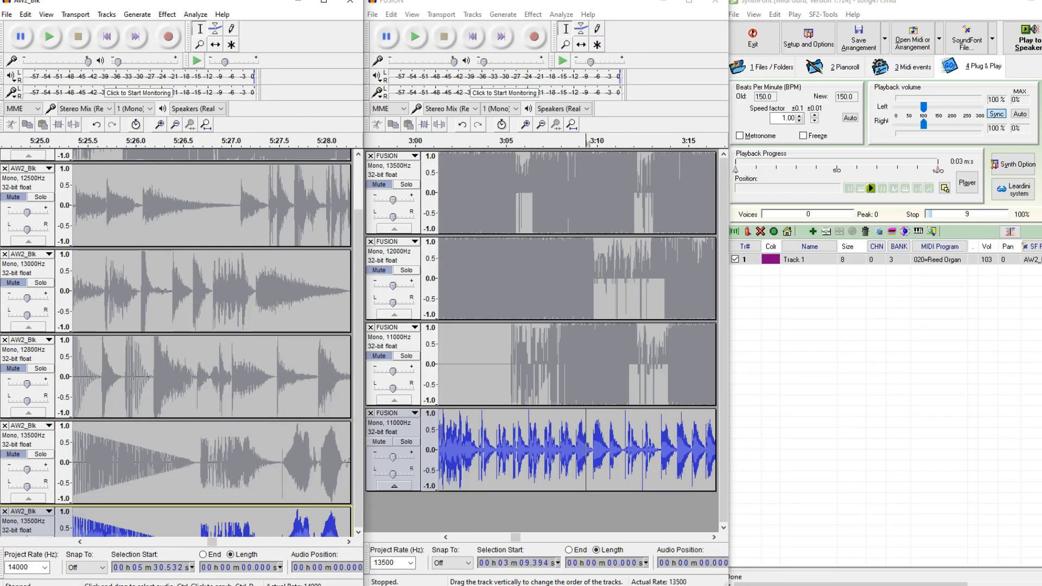
key(space)
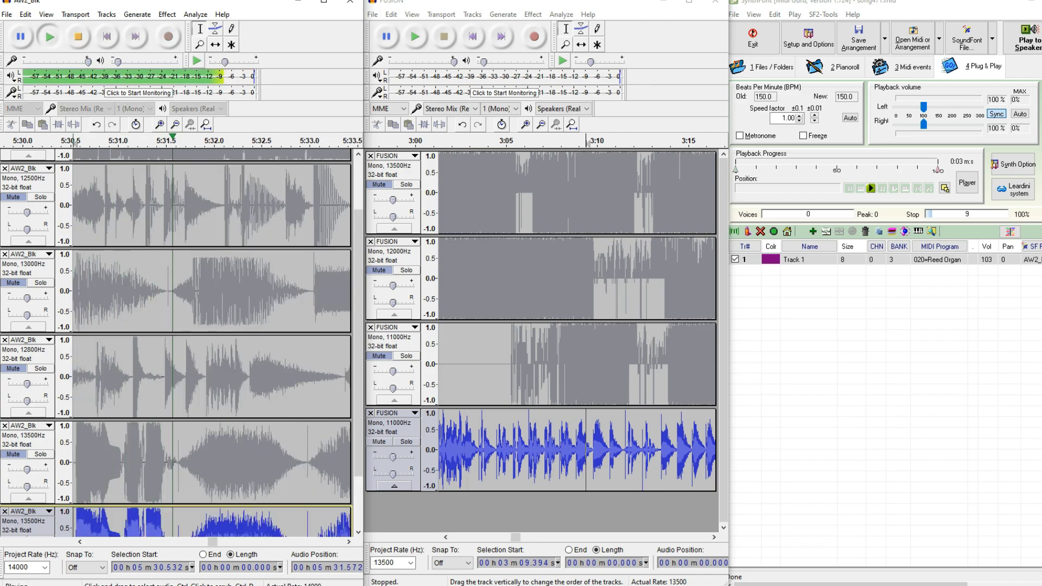
key(space)
Switch to SynthFont, inspect Track 1's notes in the piano roll, and play the MIDI arrangement.
click(795, 259)
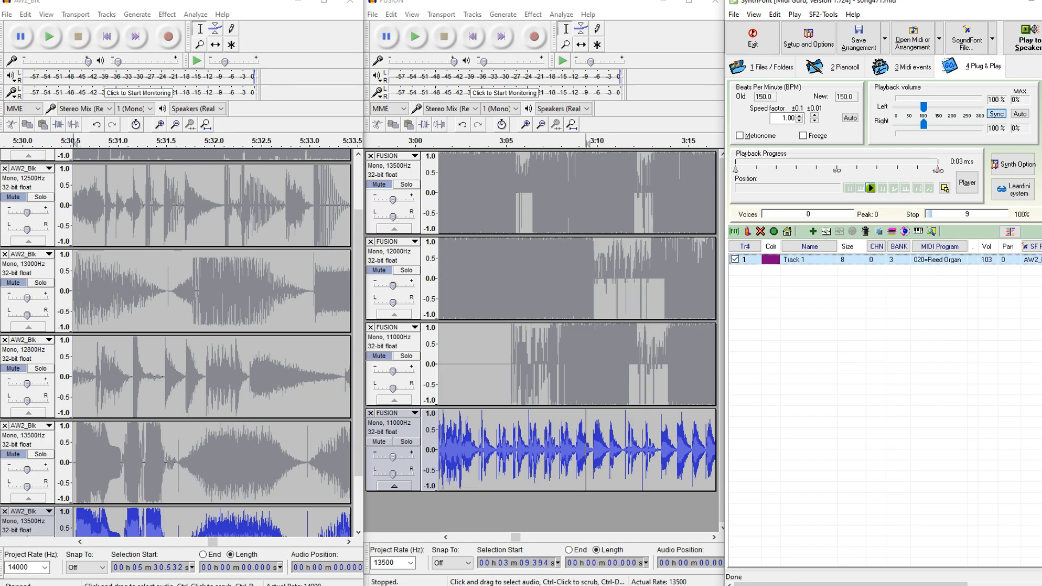
click(844, 67)
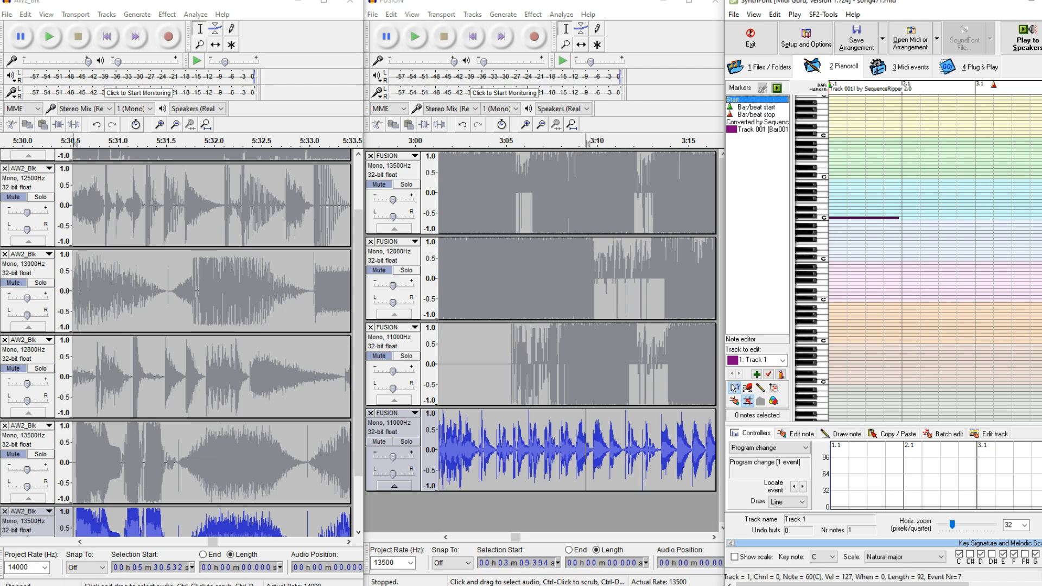
click(977, 66)
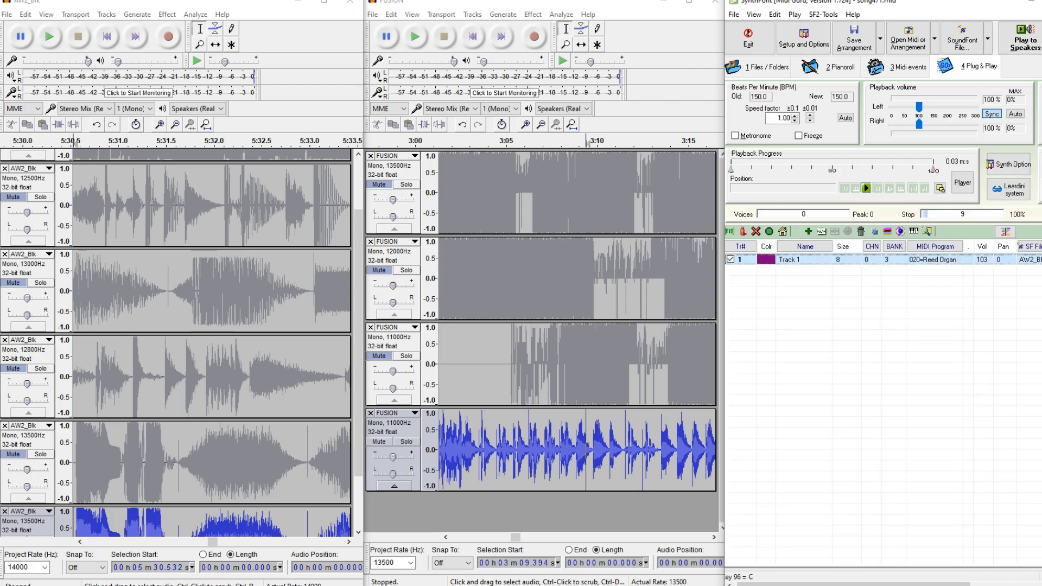
click(841, 67)
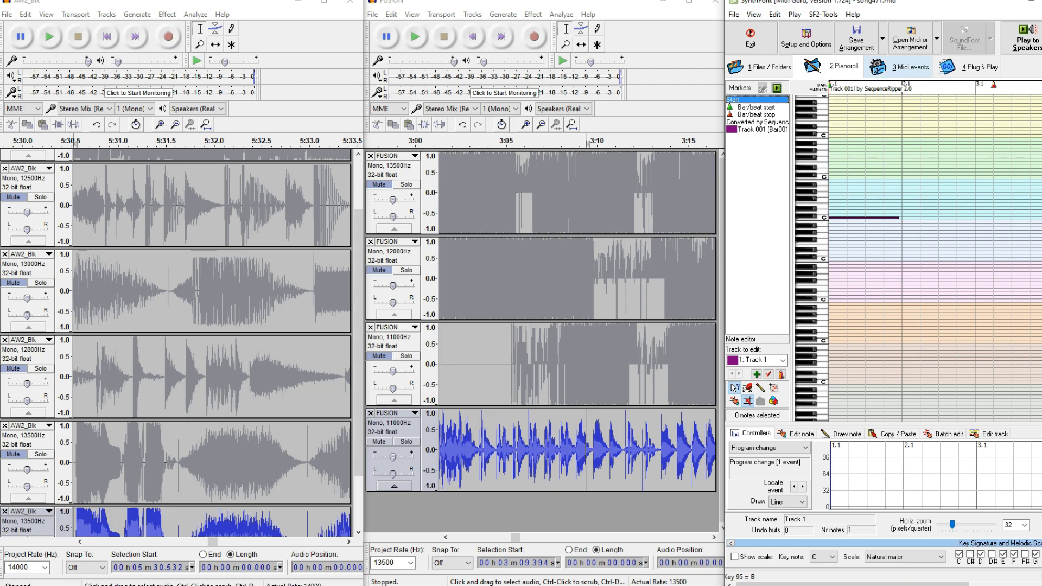
click(975, 67)
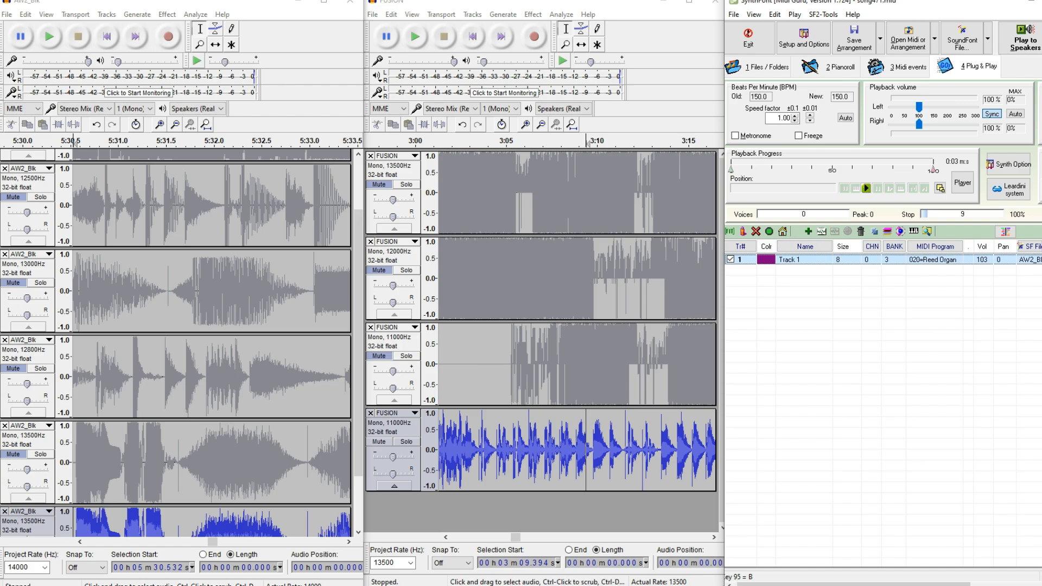
click(867, 188)
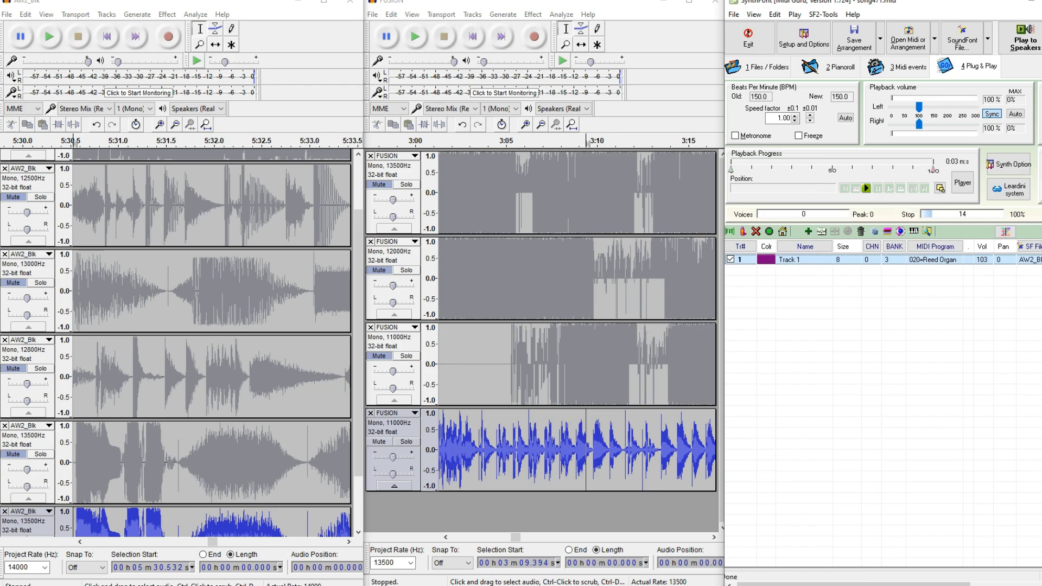
Switch to the AW2_Blk project in Audacity, replay the sample from about 5:30.5, and select about 0.58 s from 5:31.04.
click(49, 36)
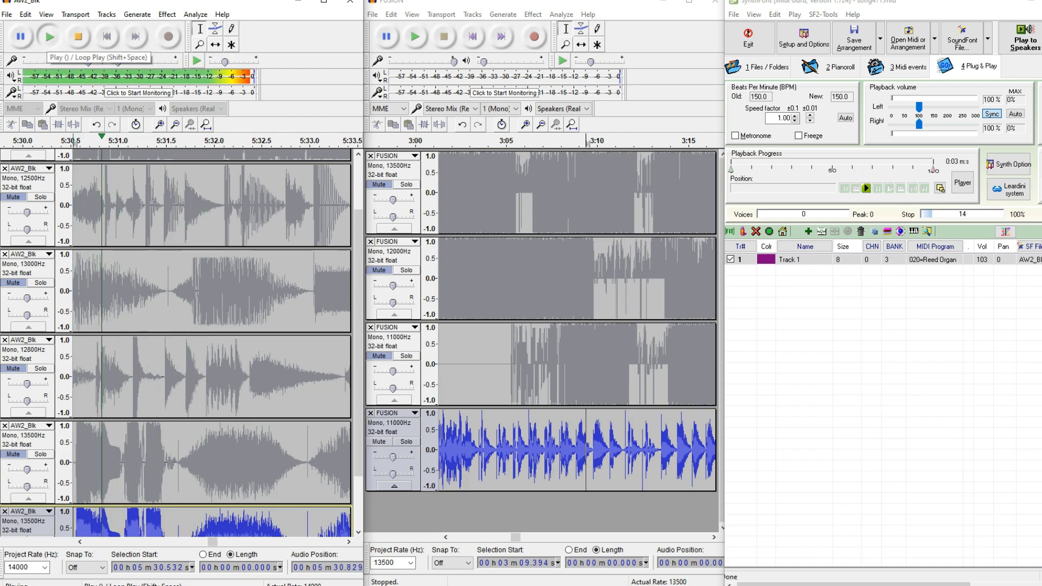
click(78, 37)
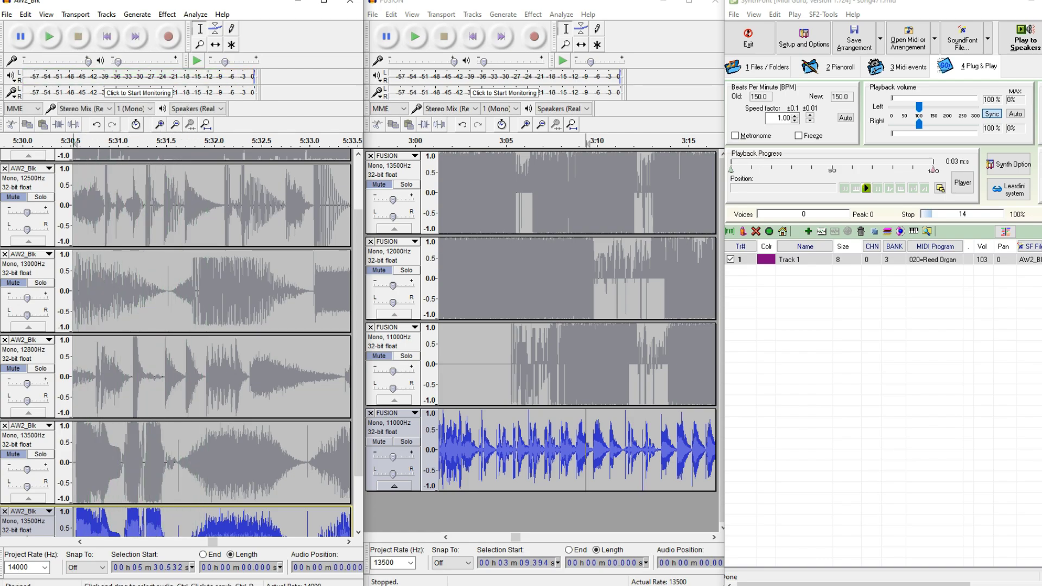
scroll(179, 342, down, 3)
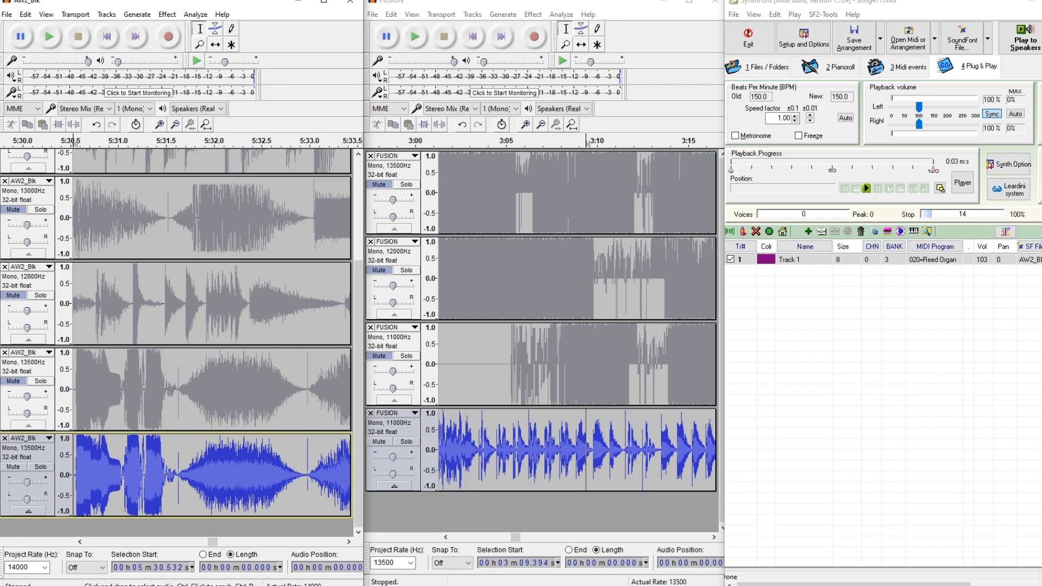
drag(123, 475, 179, 475)
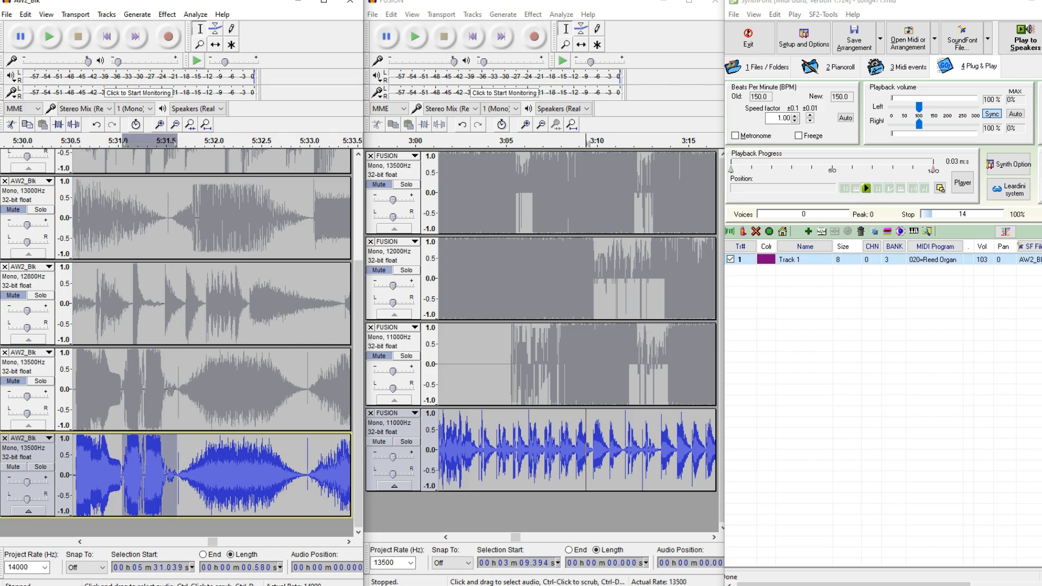
In the FUSION project, play the unmuted 11000 Hz track from about 3:39 and stop playback.
click(658, 450)
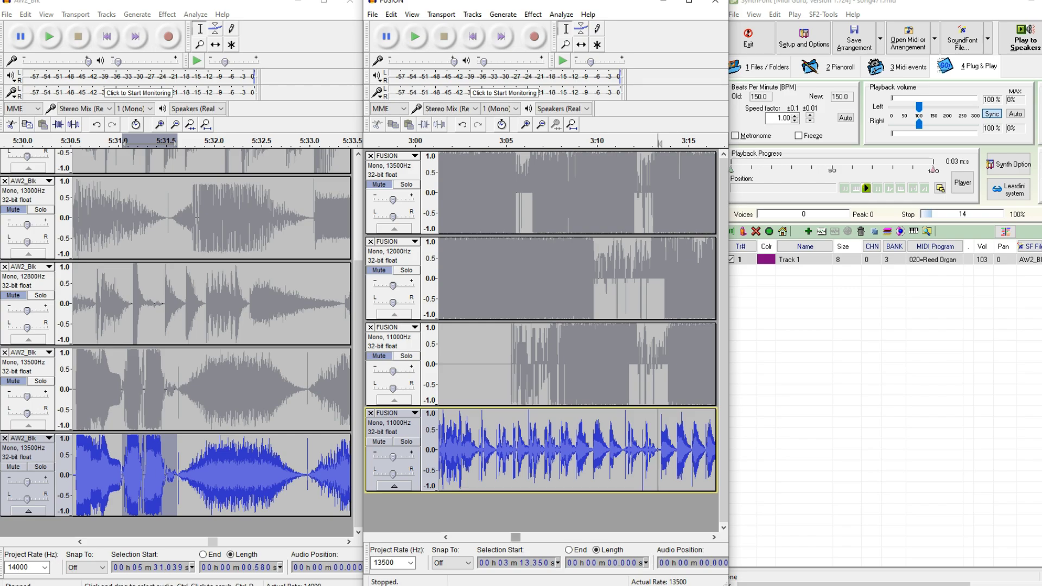
drag(515, 537, 525, 537)
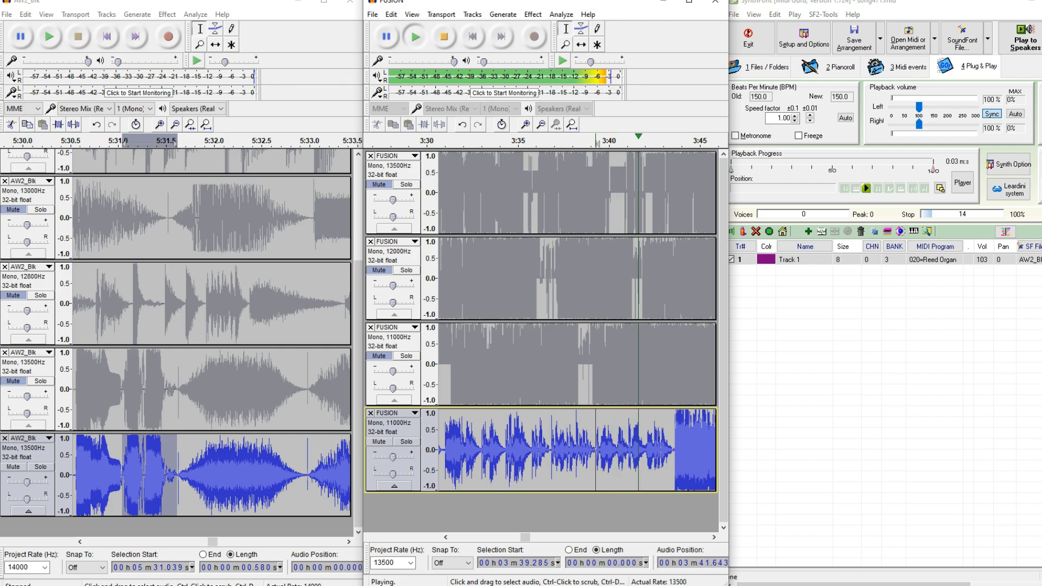
key(space)
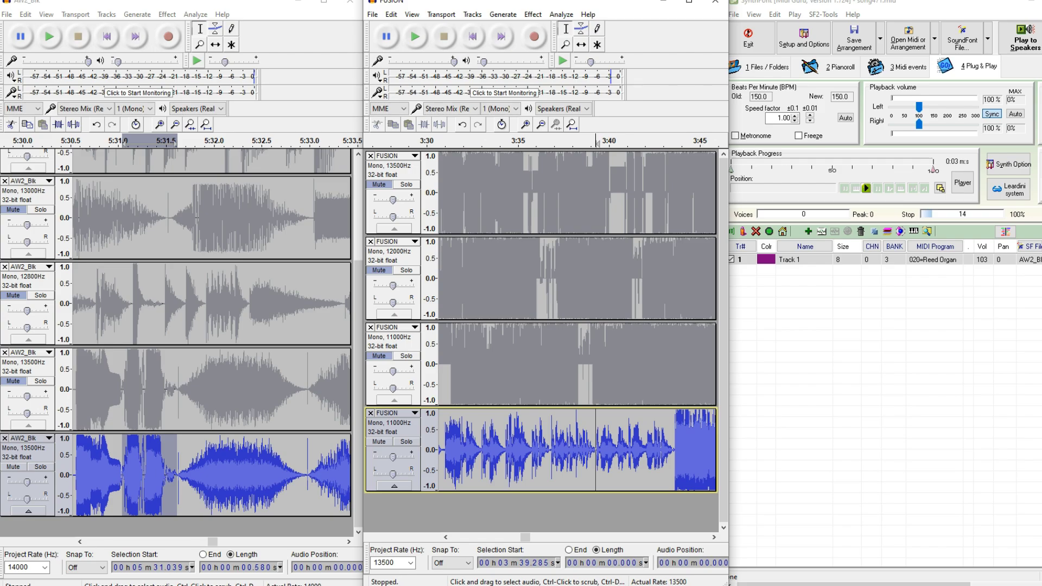
Look over the ROM files in the MUS RIPPER folder in File Explorer, and minimize its window.
key(alt+Tab)
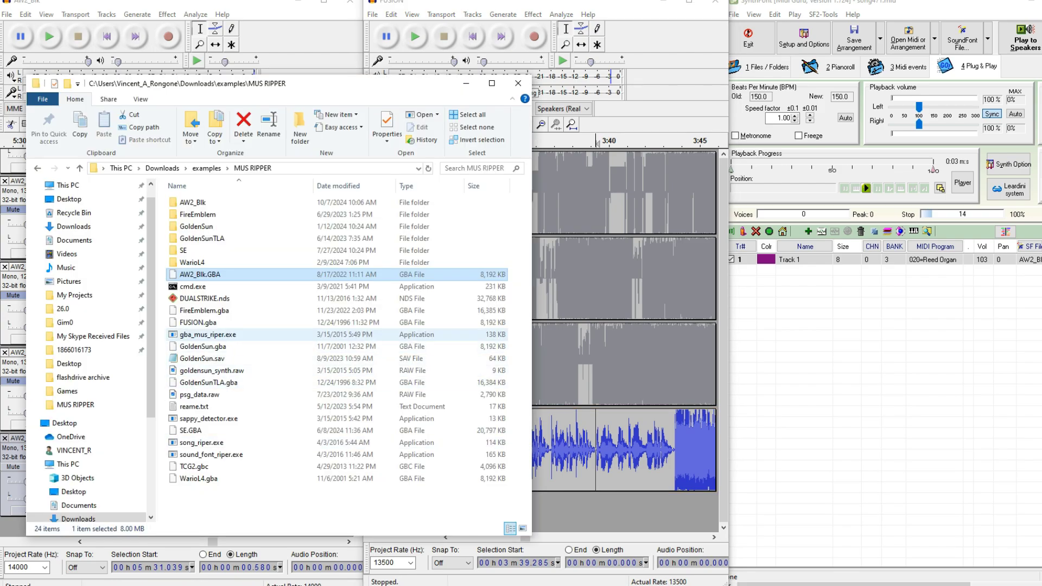
drag(340, 84, 293, 112)
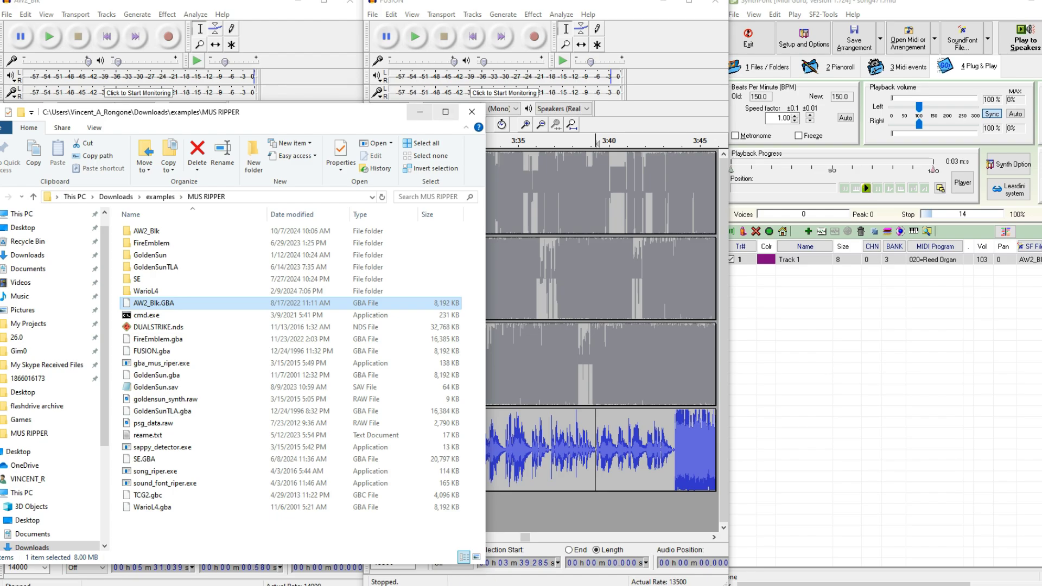
click(420, 112)
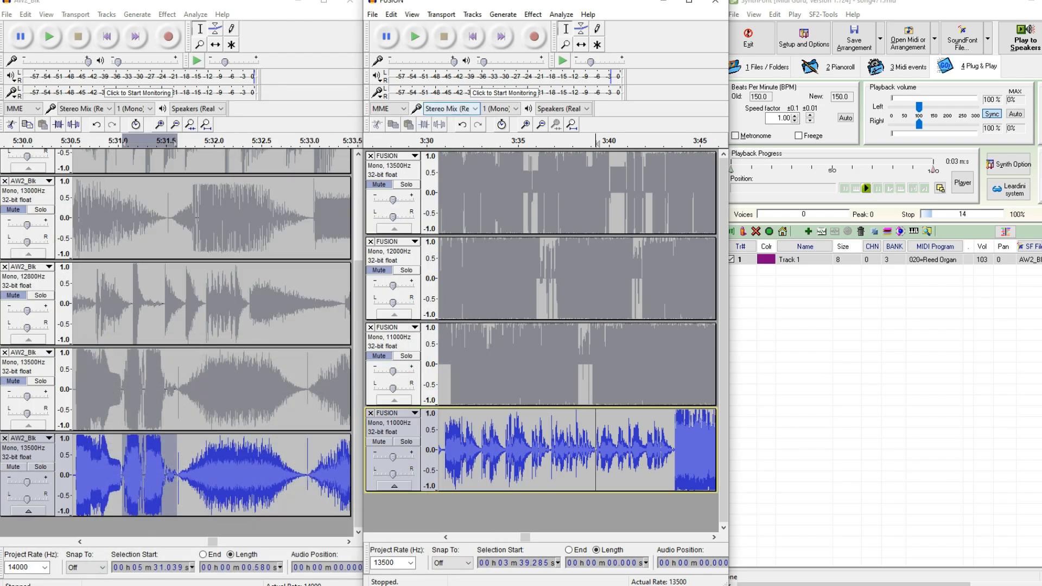
Remove all four FUSION tracks from the project.
click(371, 156)
click(371, 156)
click(371, 156)
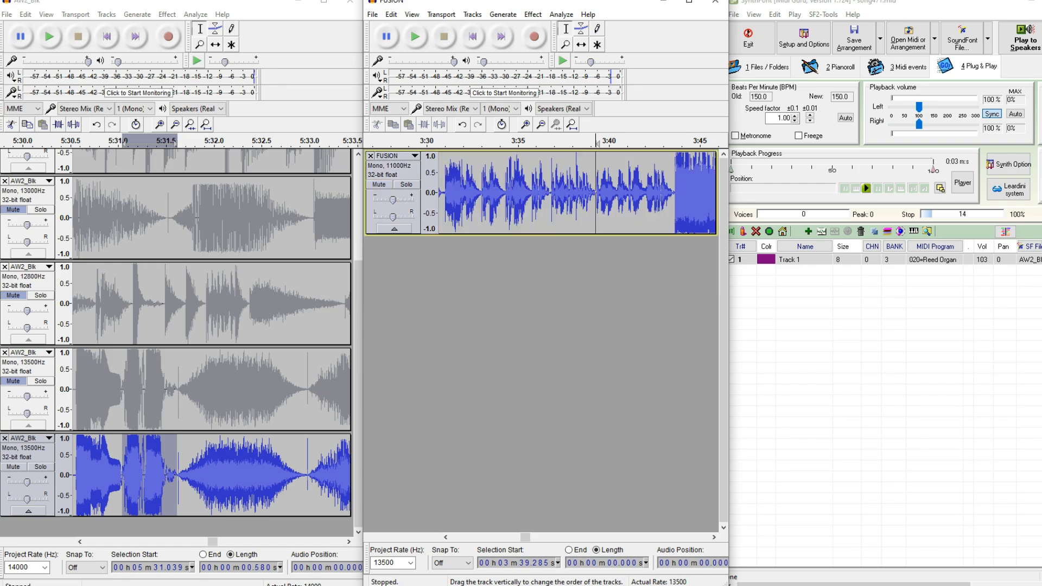
click(370, 156)
Import the Super Mario Advance 4 ROM from Downloads as raw signed 16-bit PCM, little-endian, stereo data at 11000 Hz.
click(372, 14)
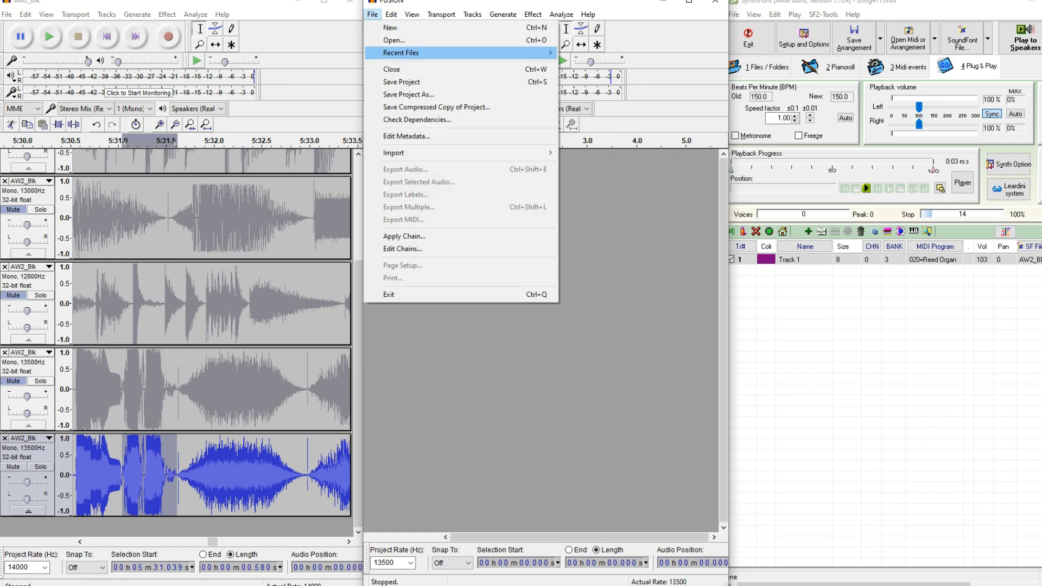
mouse_move(402, 153)
click(586, 191)
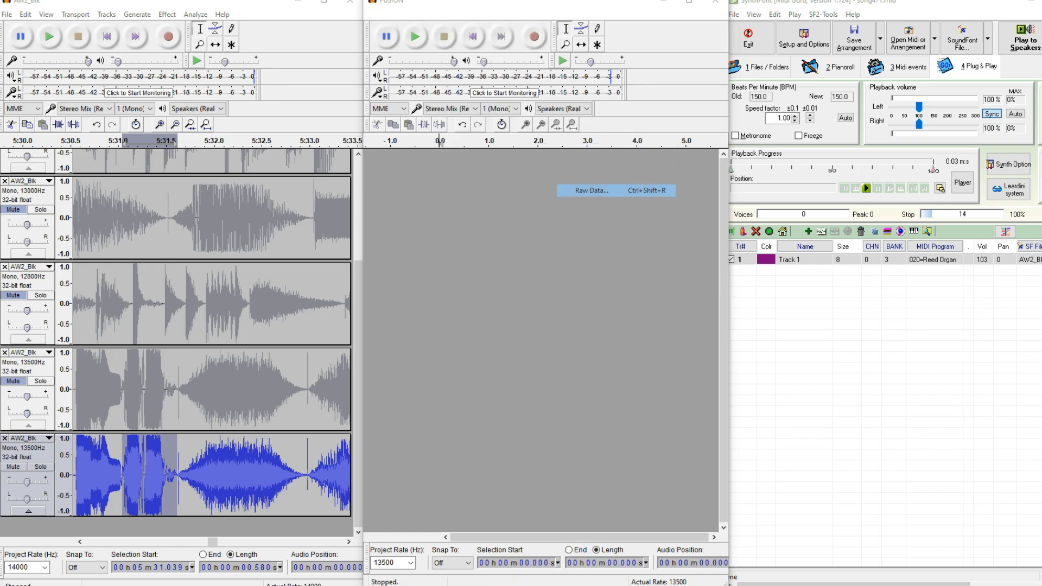
click(600, 48)
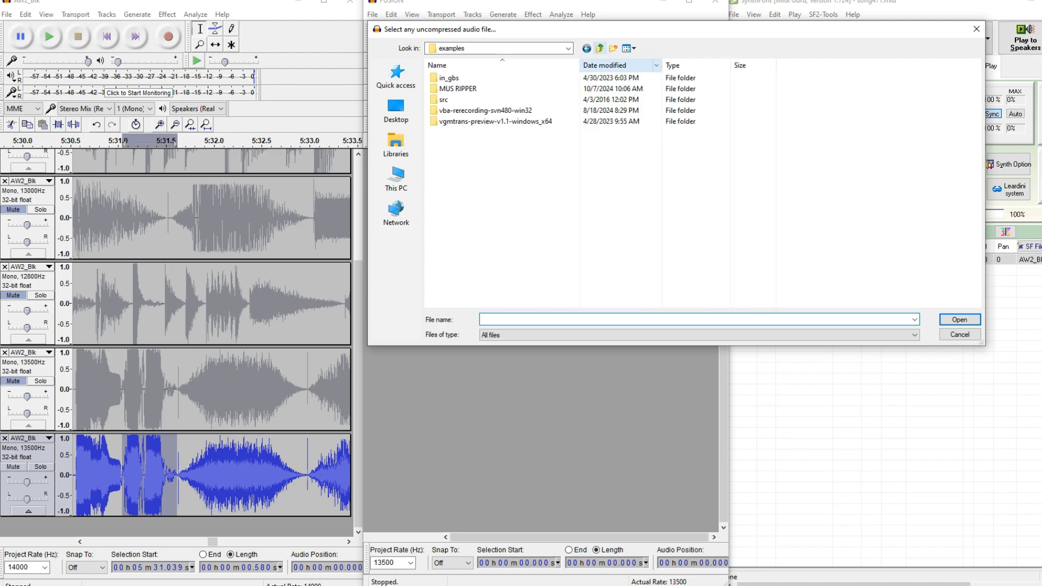
click(600, 48)
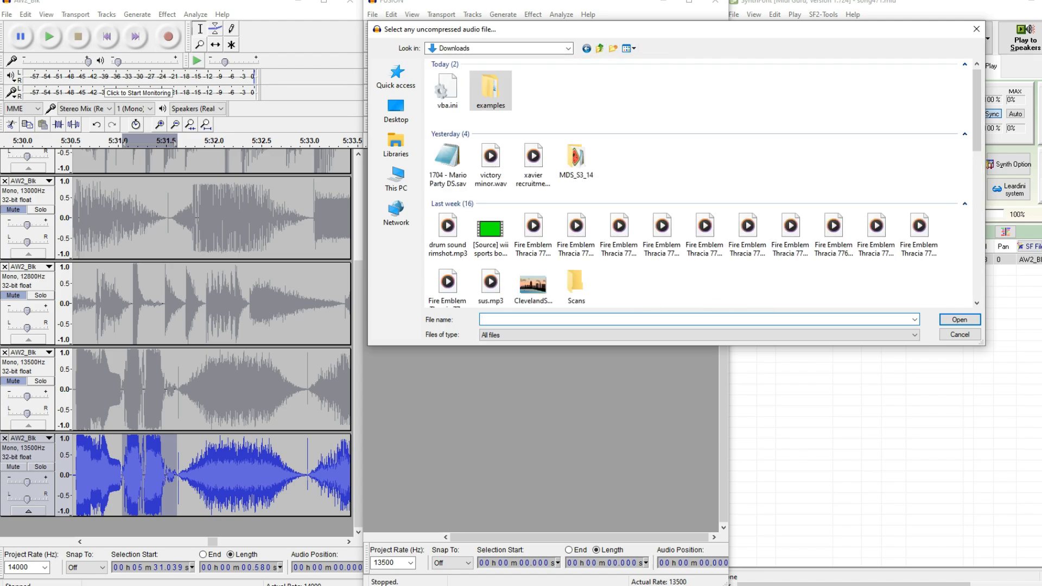
scroll(447, 271, down, 10)
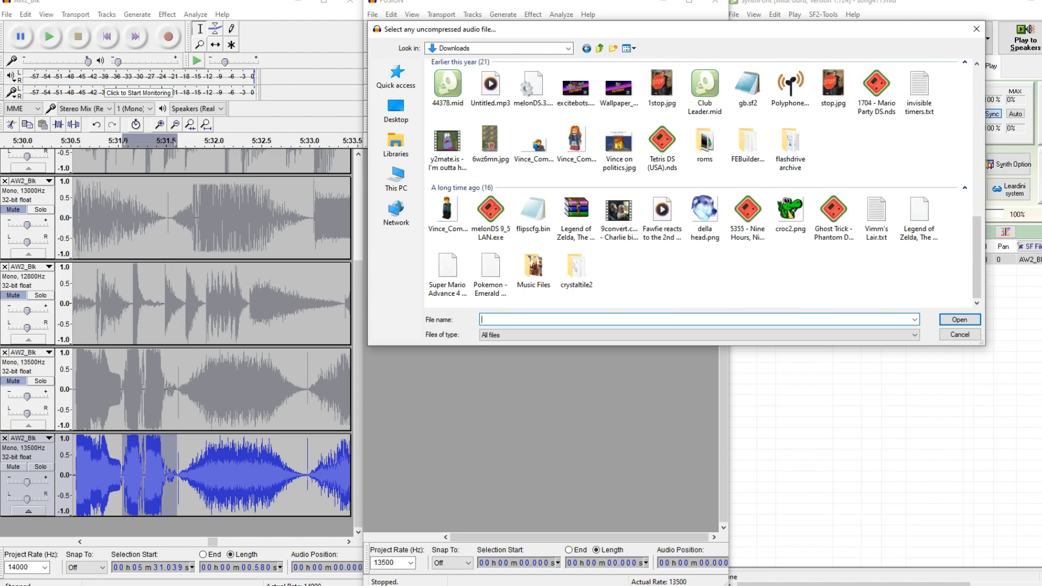
double_click(448, 269)
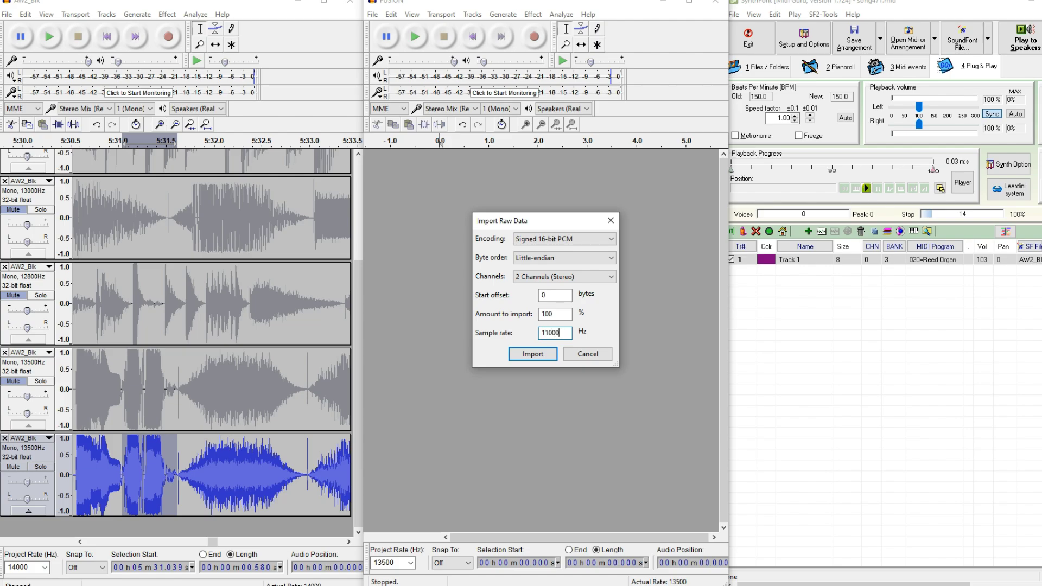
click(532, 354)
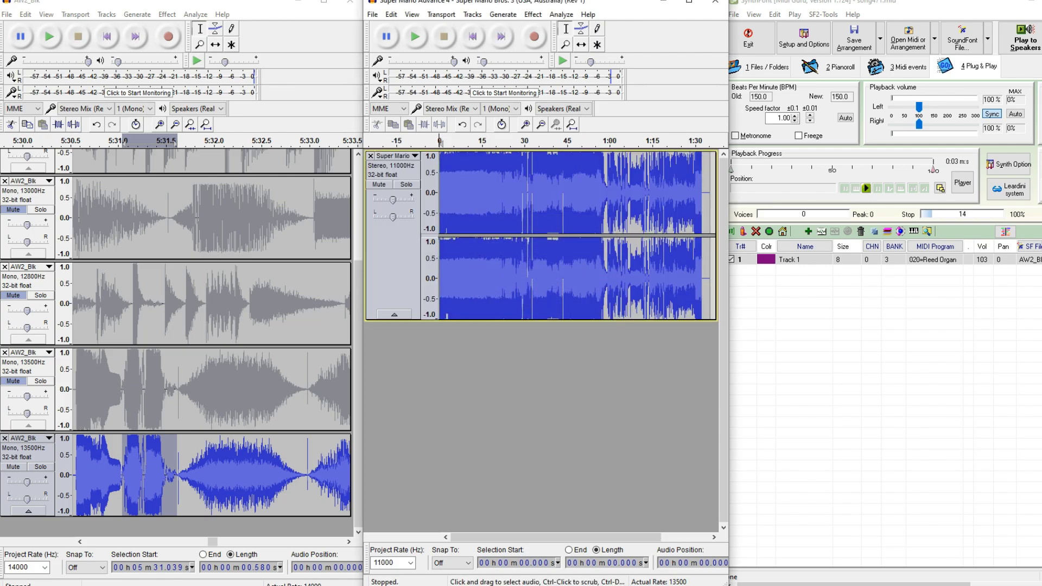
Zoom in around 59 s of the Super Mario track and lower its amplitude to about 0.8 with the Envelope tool.
click(607, 276)
key(ctrl+1)
key(ctrl+1)
key(ctrl+1)
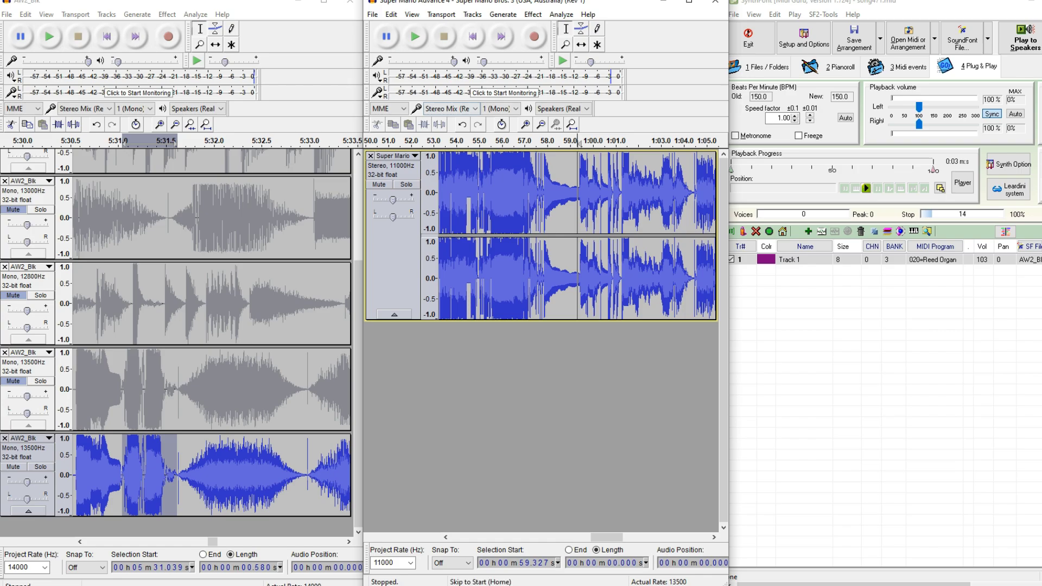
click(581, 28)
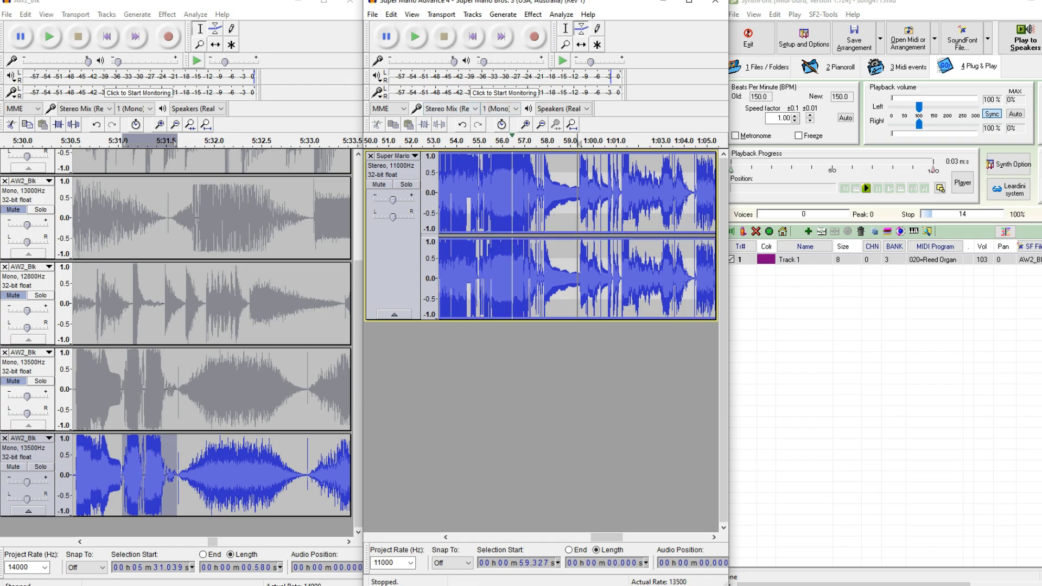
drag(516, 154, 517, 162)
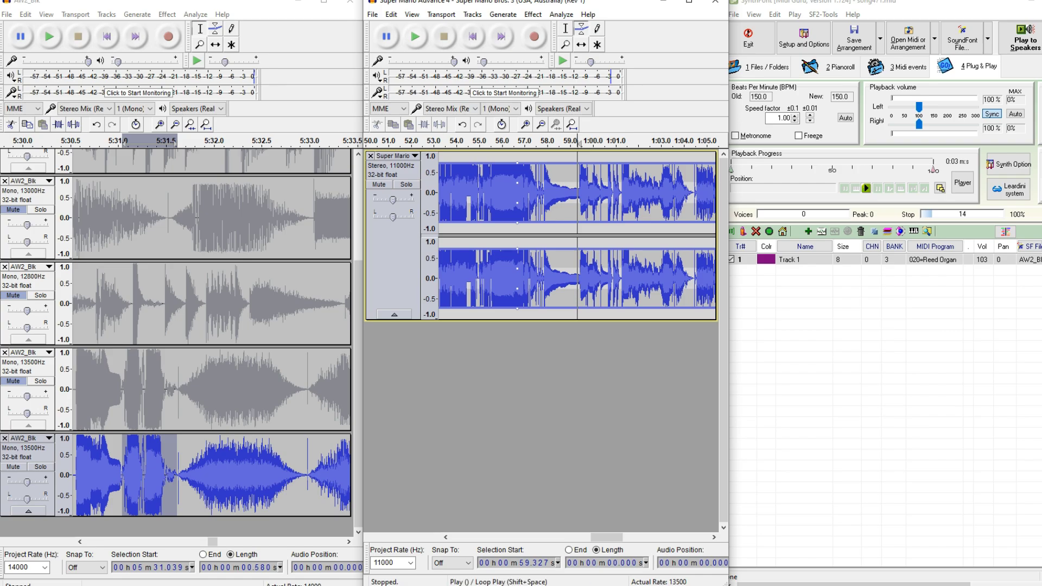
click(565, 28)
Mark the dense section from about 55.2 s for 2.2 s, and play the Super Mario track from about 57.4 s.
drag(483, 193, 530, 193)
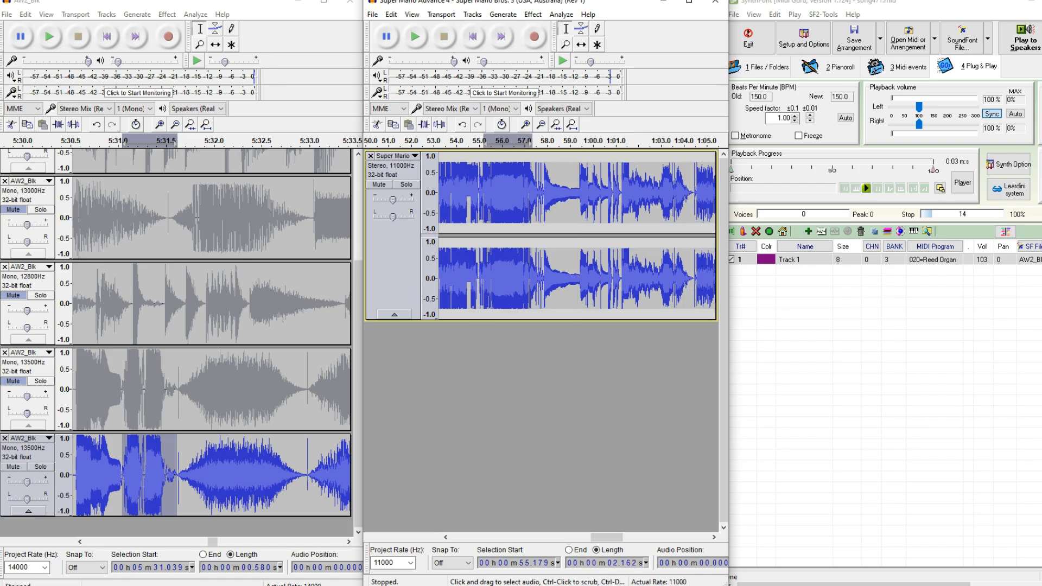
click(534, 272)
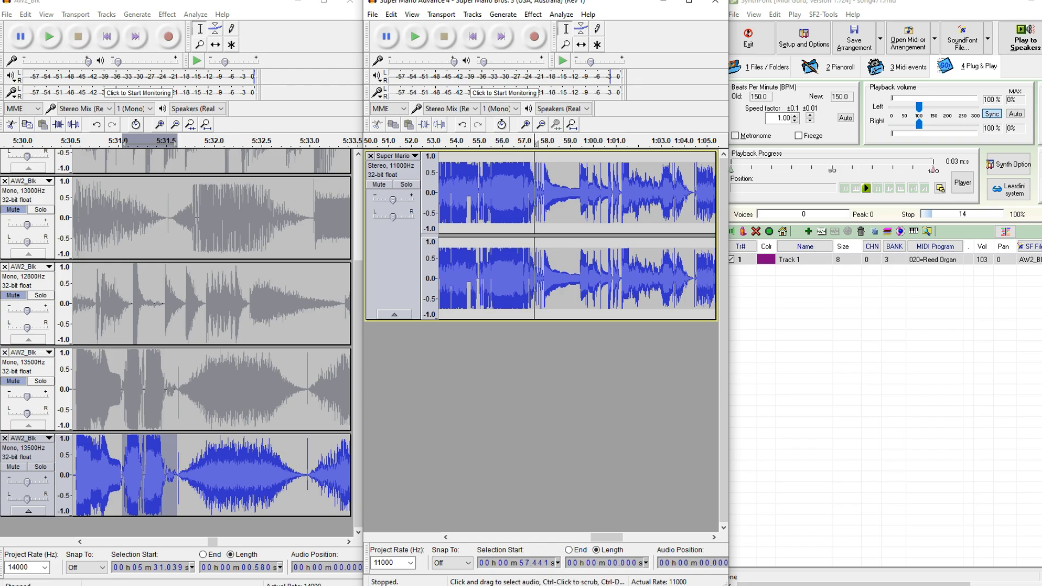
key(space)
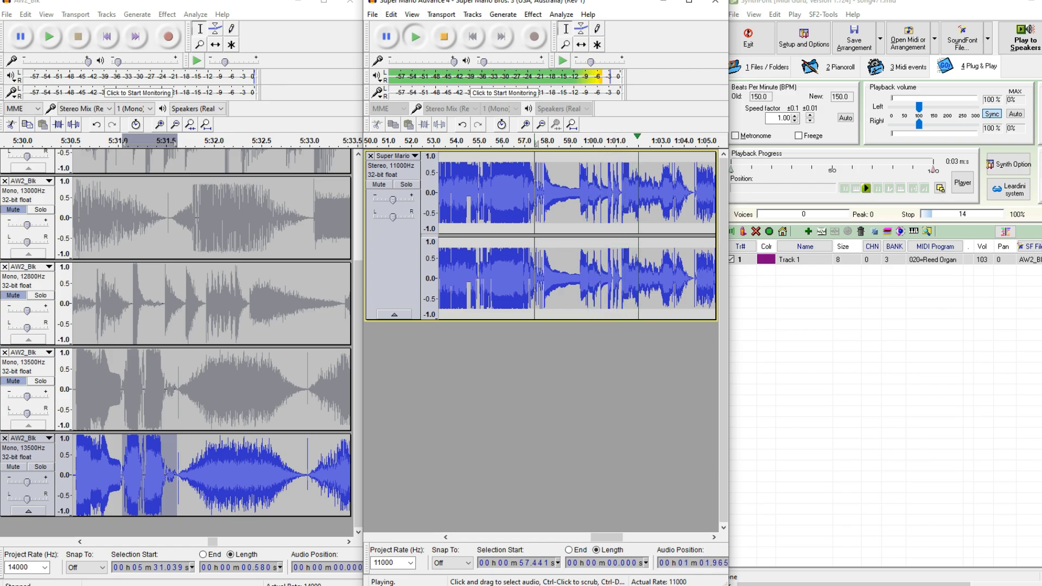
Stop the current playback and play the Super Mario track from about 1:12.
key(space)
click(620, 192)
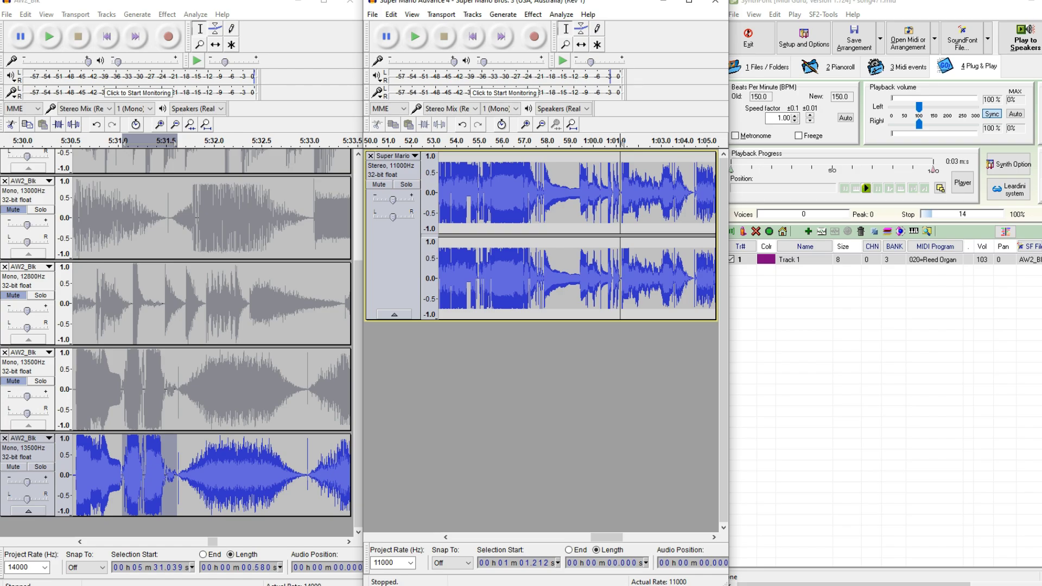
drag(606, 537, 623, 537)
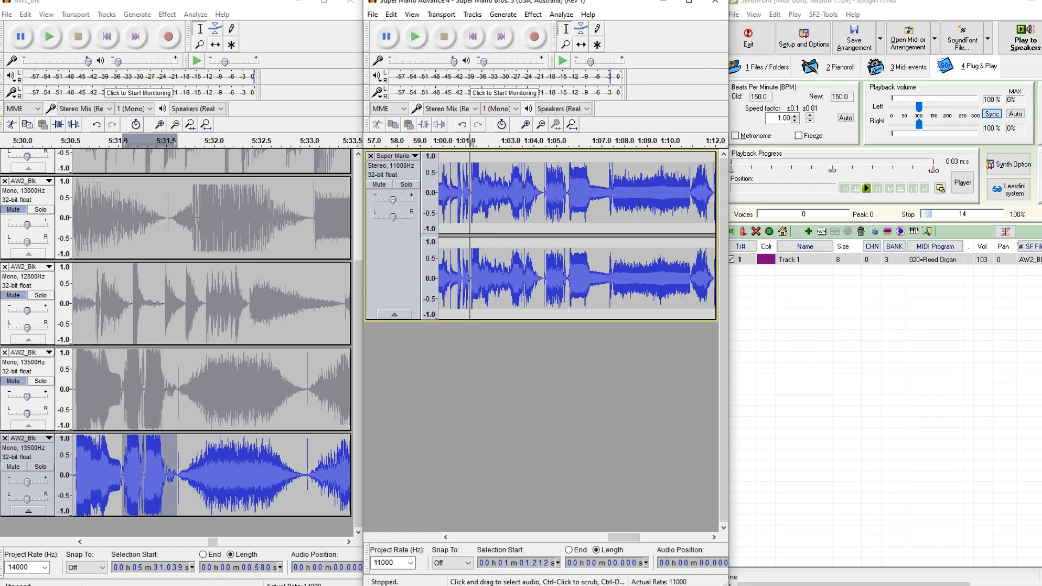
click(546, 141)
key(space)
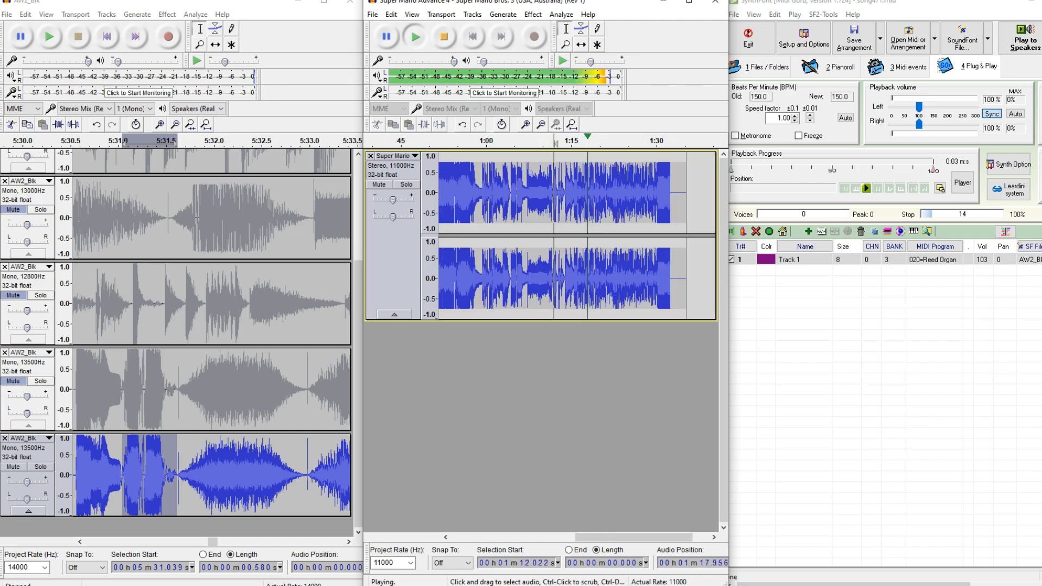
key(space)
Play the Super Mario track from about 1:18, in the dense stretch of short samples, and stop.
scroll(546, 142, up, 2)
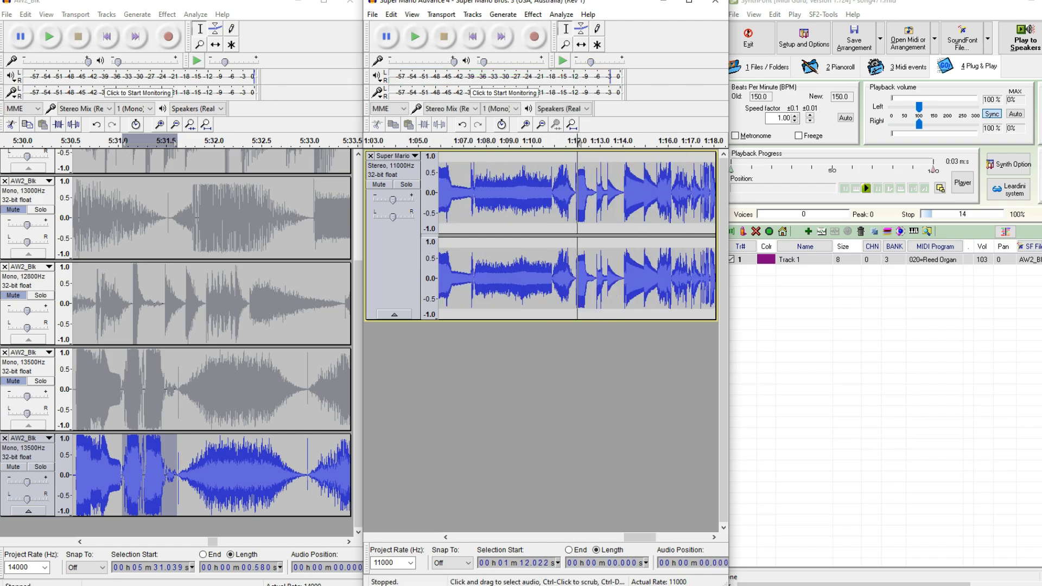
drag(639, 536, 661, 536)
click(534, 141)
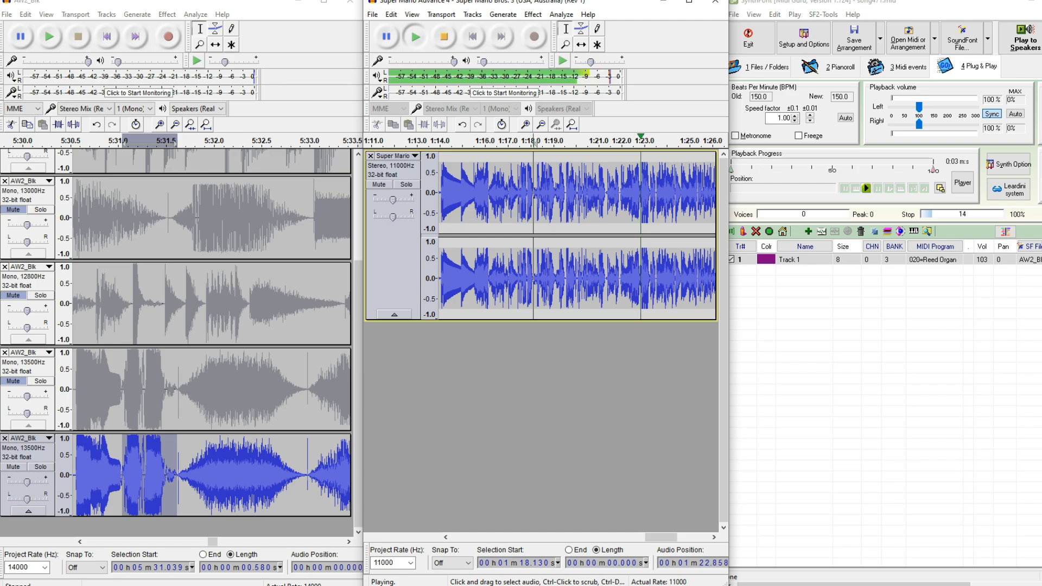
key(space)
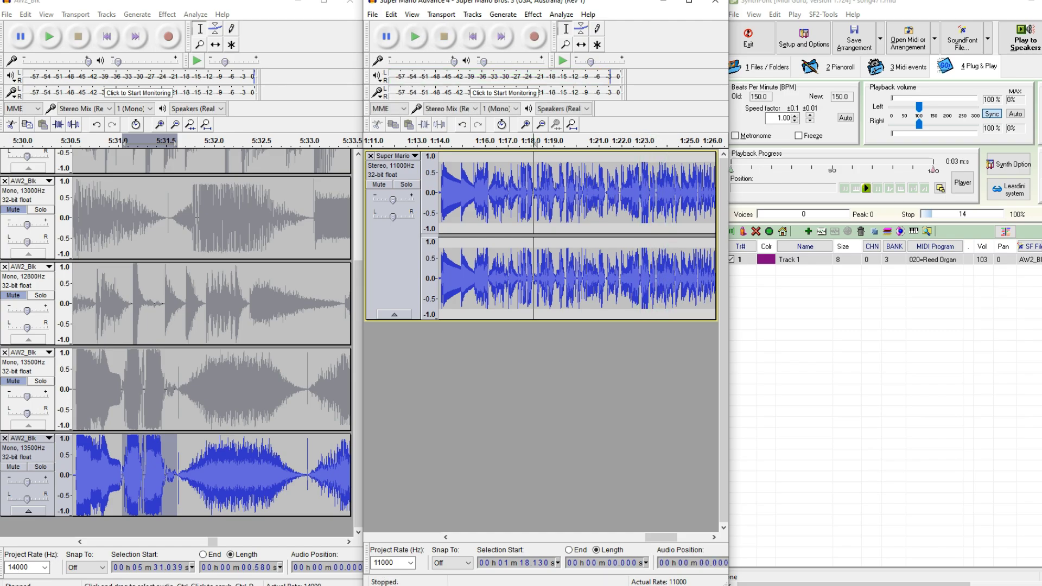
Solo the 14000 Hz track at the top of the AW2_Blk project.
click(190, 389)
scroll(190, 389, up, 4)
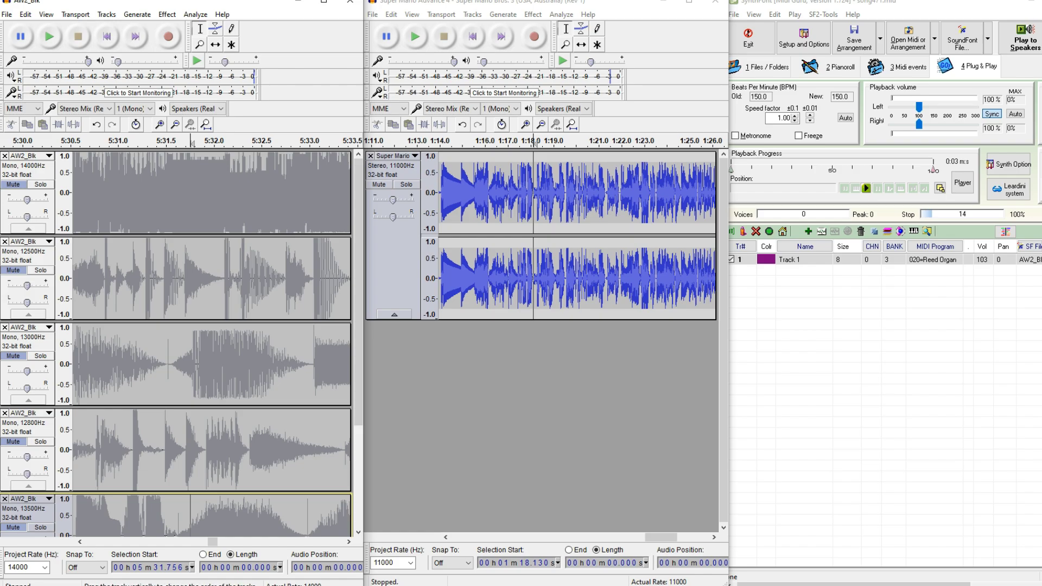
click(27, 173)
click(40, 184)
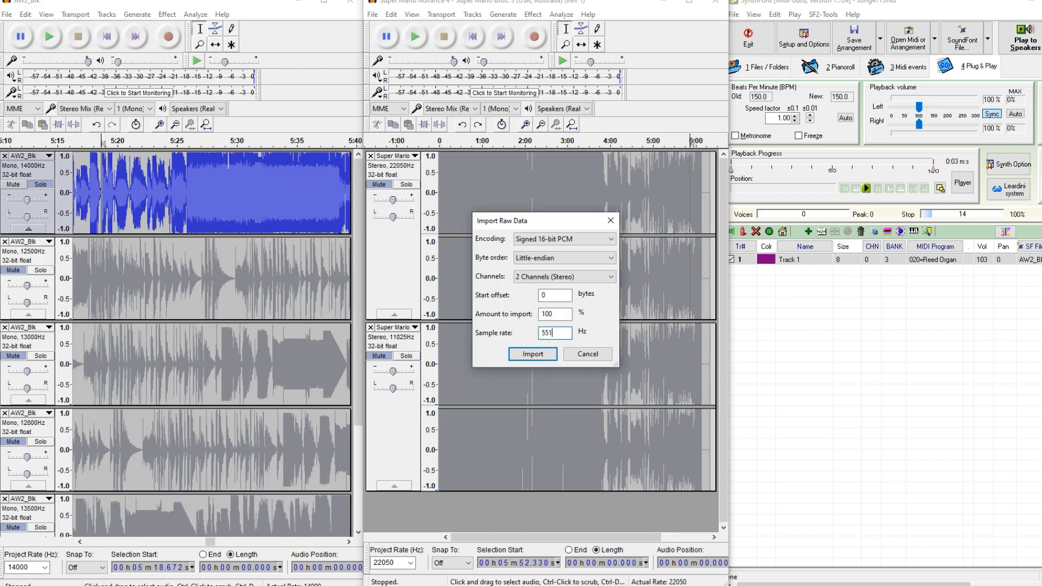
Import the Super Mario Advance 4 ROM again as raw little-endian stereo data at 5512 Hz.
click(564, 239)
click(564, 251)
click(532, 354)
click(533, 354)
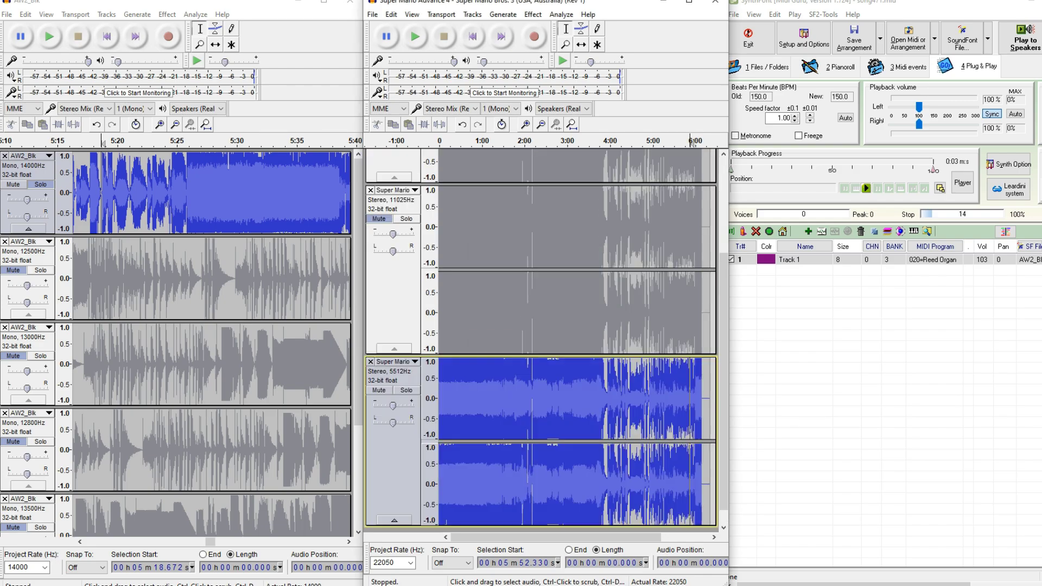
Play the 5512 Hz Super Mario track from about 4:21, then stop.
click(625, 401)
key(ctrl+1)
key(ctrl+1)
key(ctrl+1)
key(ctrl+1)
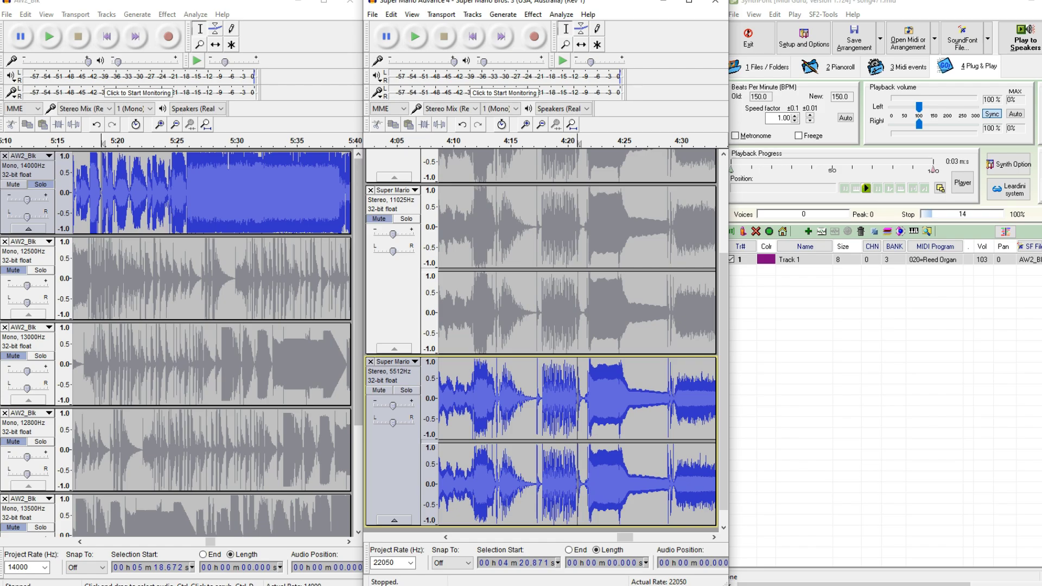
key(space)
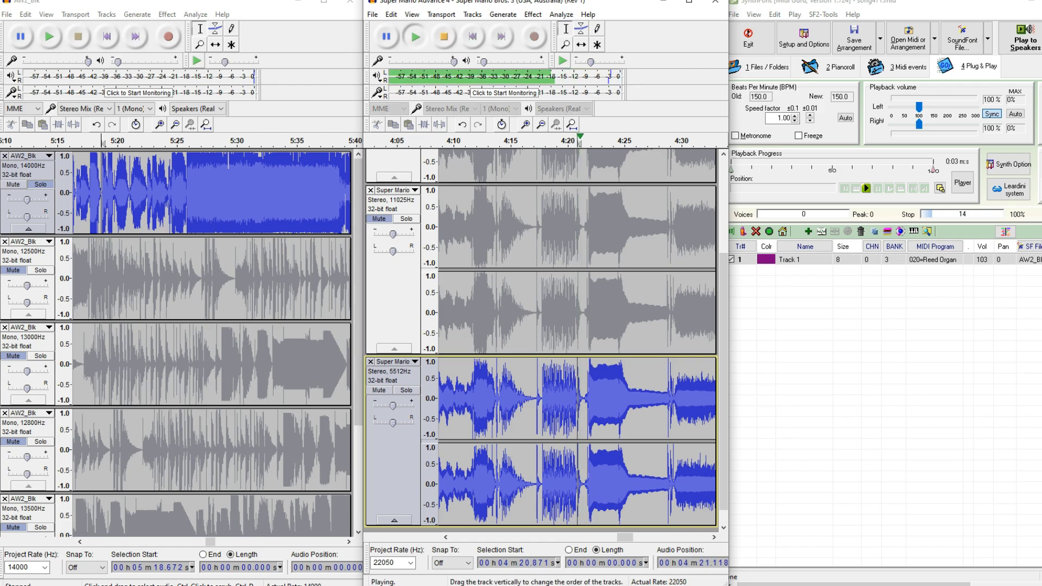
key(ctrl+3)
key(ctrl+3)
key(ctrl+3)
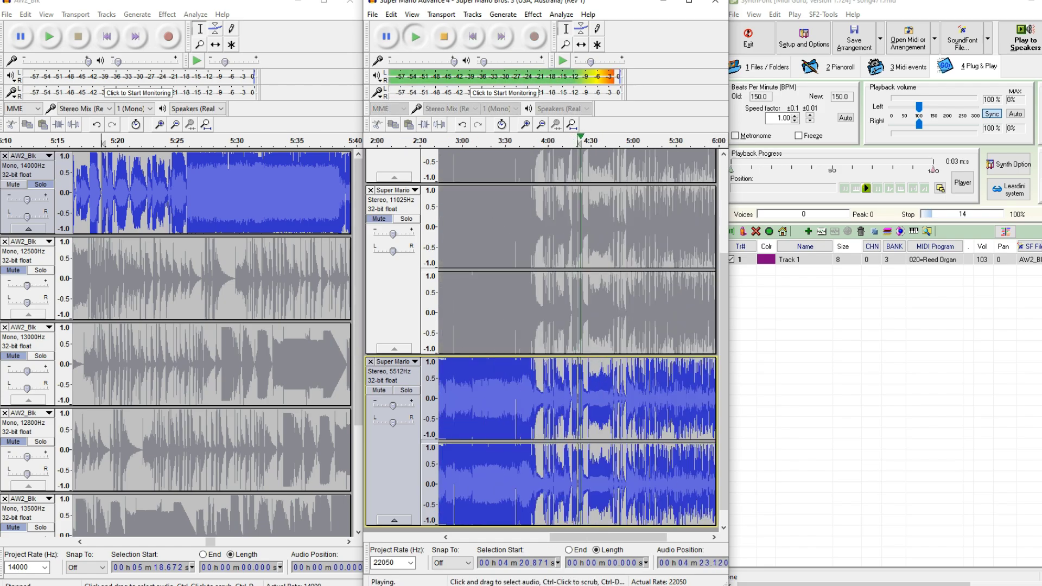
key(space)
Play the 5512 Hz Super Mario track from about 5:21, listen to the short samples, and stop.
click(663, 402)
key(space)
key(ctrl+1)
key(ctrl+1)
key(ctrl+1)
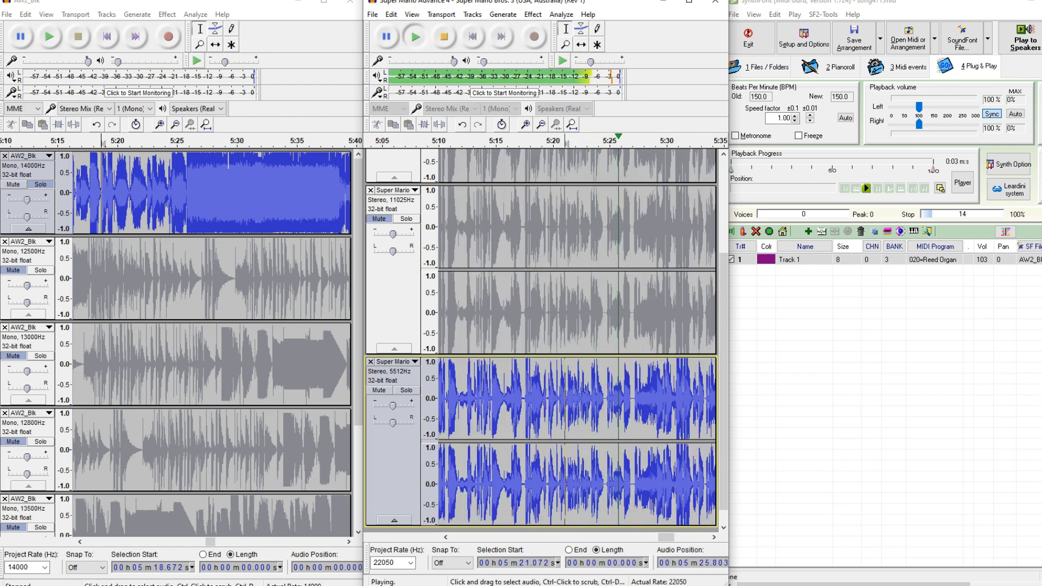
click(592, 402)
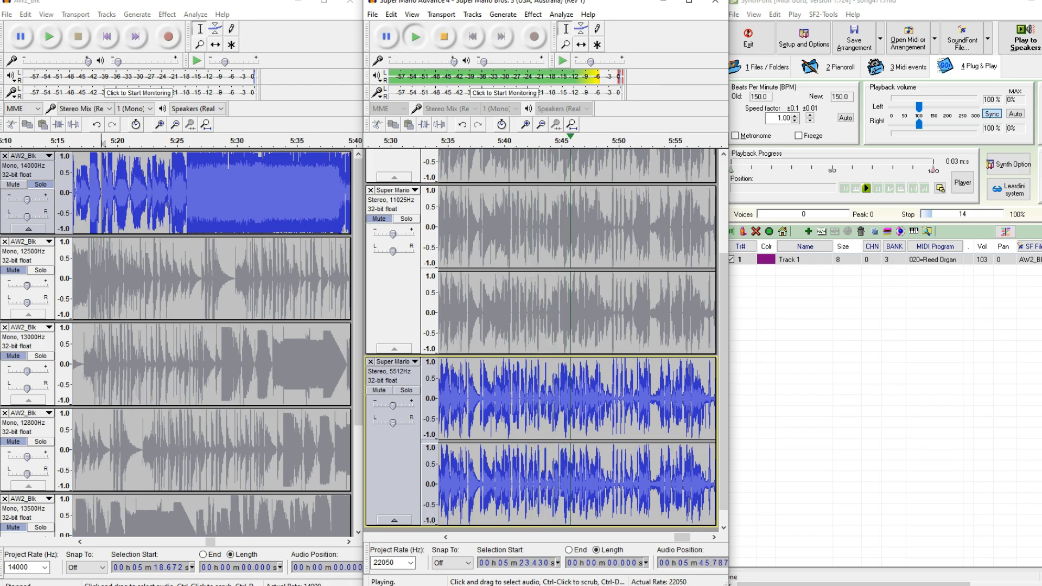
key(space)
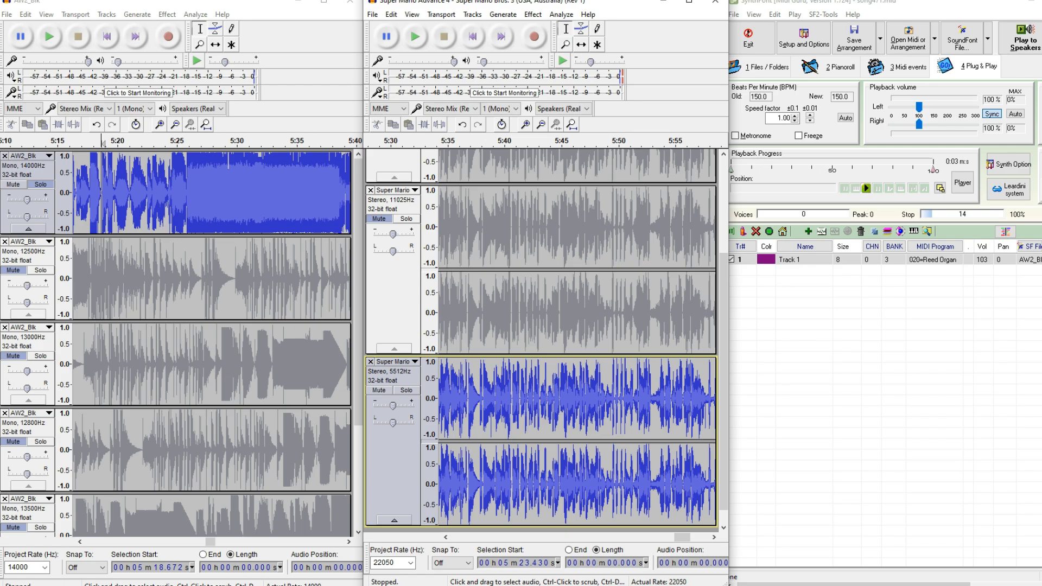
Listen to the 5512 Hz track from about 4:58.5 and from about 5:09.5.
drag(682, 538, 657, 537)
click(474, 142)
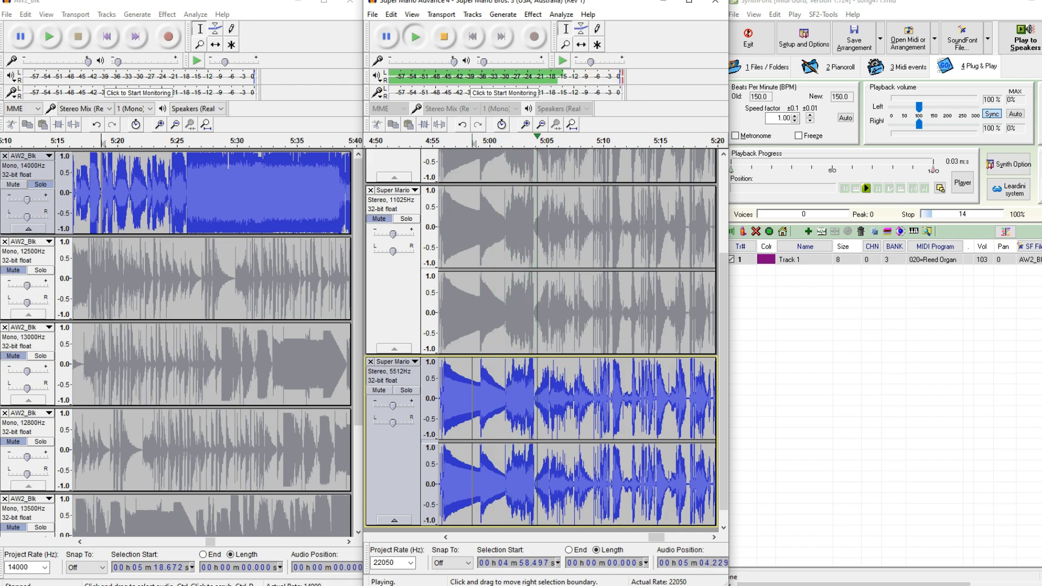
key(space)
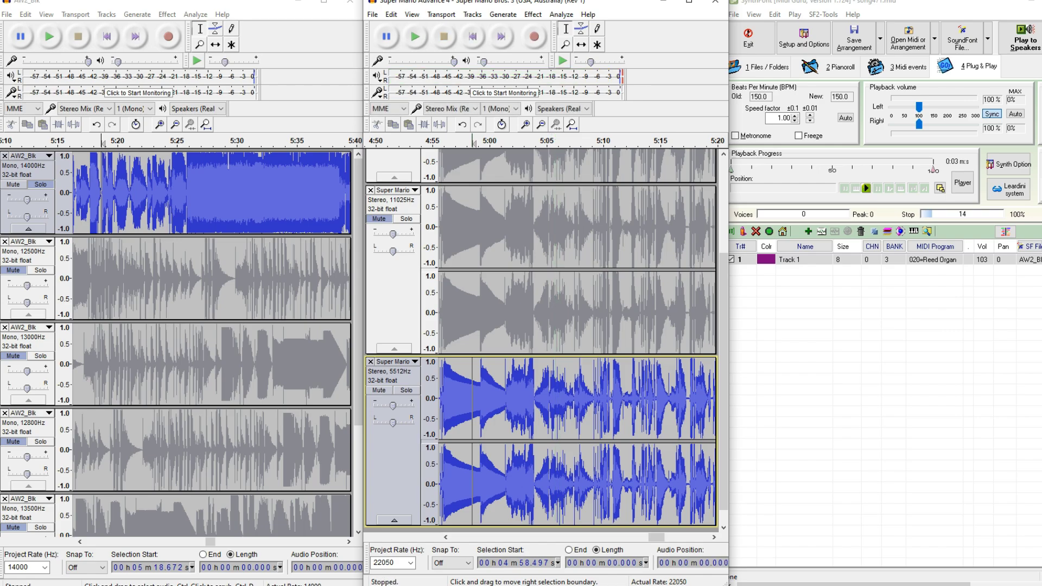
click(597, 398)
key(space)
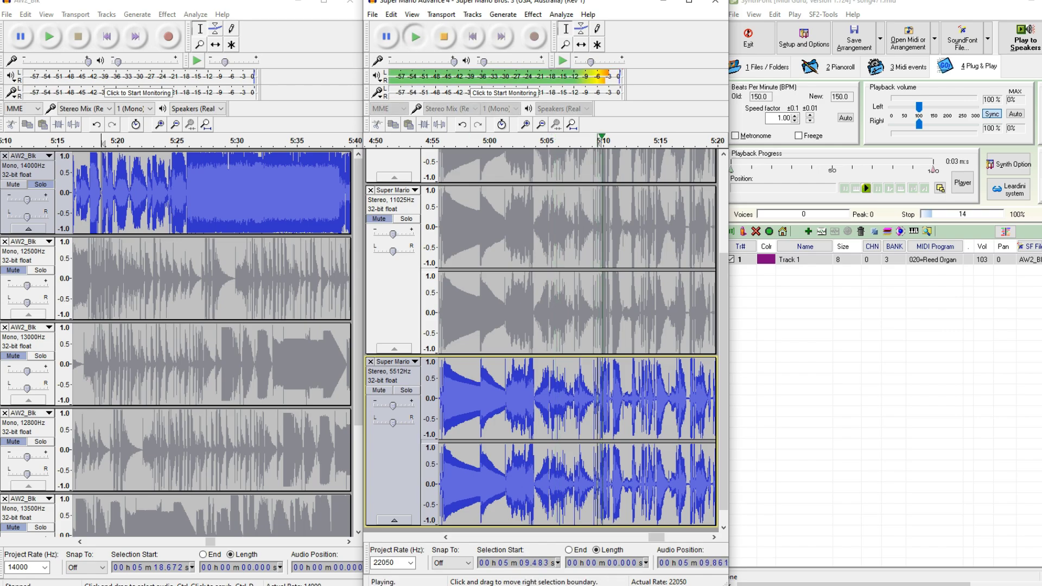
key(space)
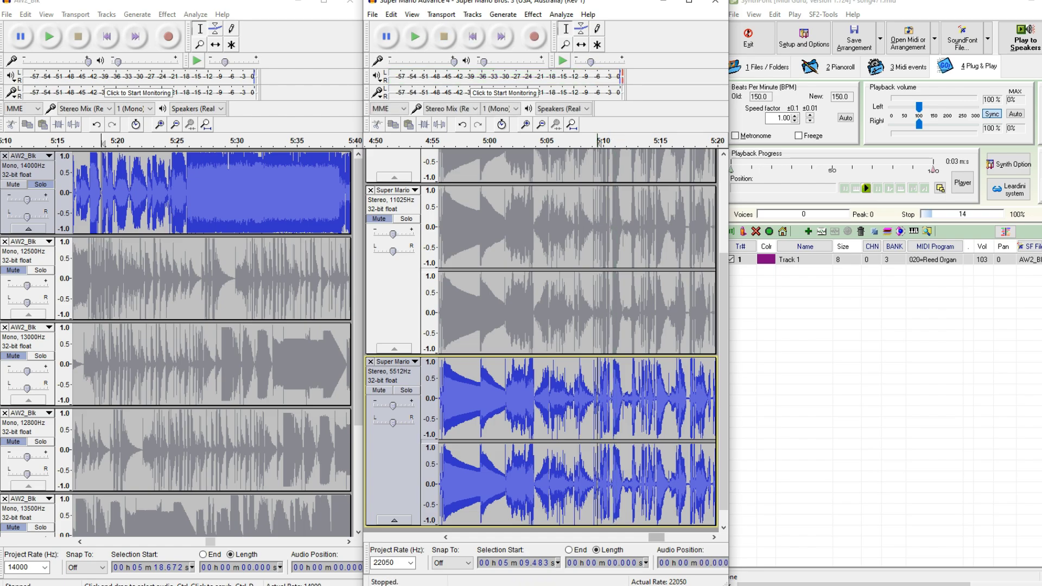
Listen to the samples starting at about 4:43.2 and 4:21.7 in the 5512 Hz track.
scroll(543, 337, left, 6)
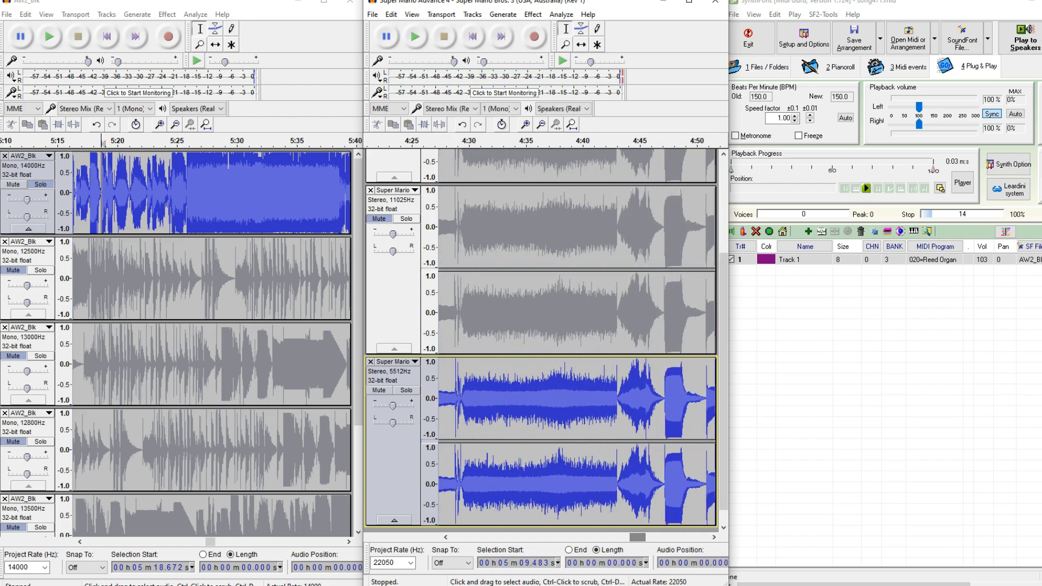
click(619, 398)
key(space)
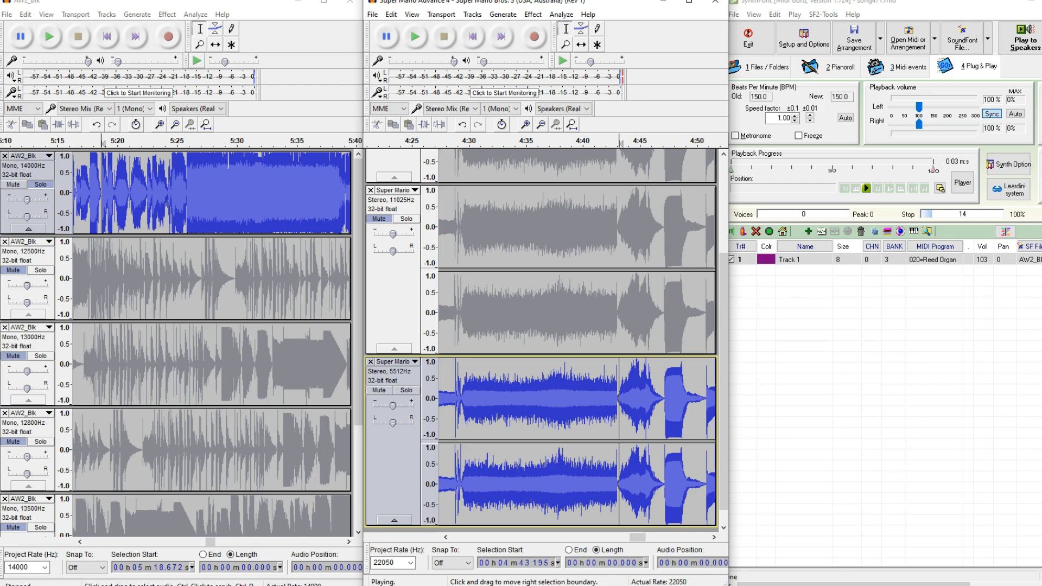
key(space)
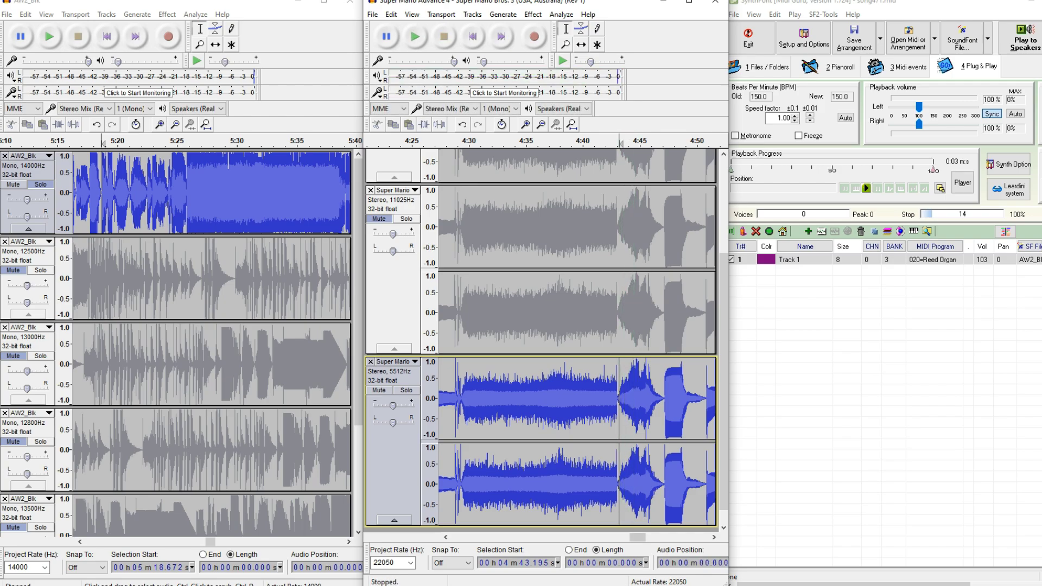
scroll(540, 337, left, 1)
scroll(543, 336, left, 4)
click(618, 396)
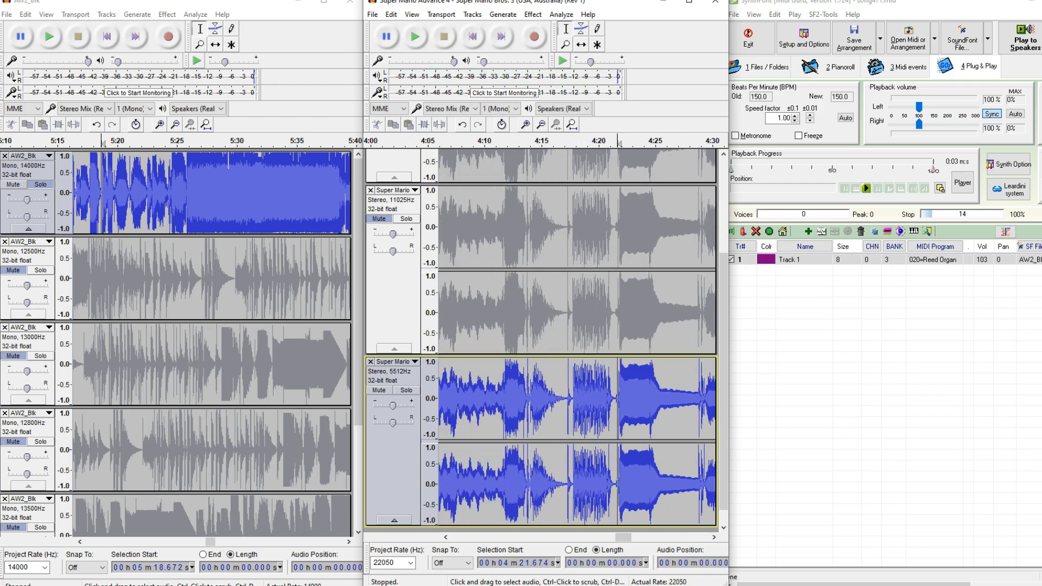
key(space)
Listen to the samples starting at about 4:07.6 and 3:57.2 in the 5512 Hz track.
click(458, 398)
key(space)
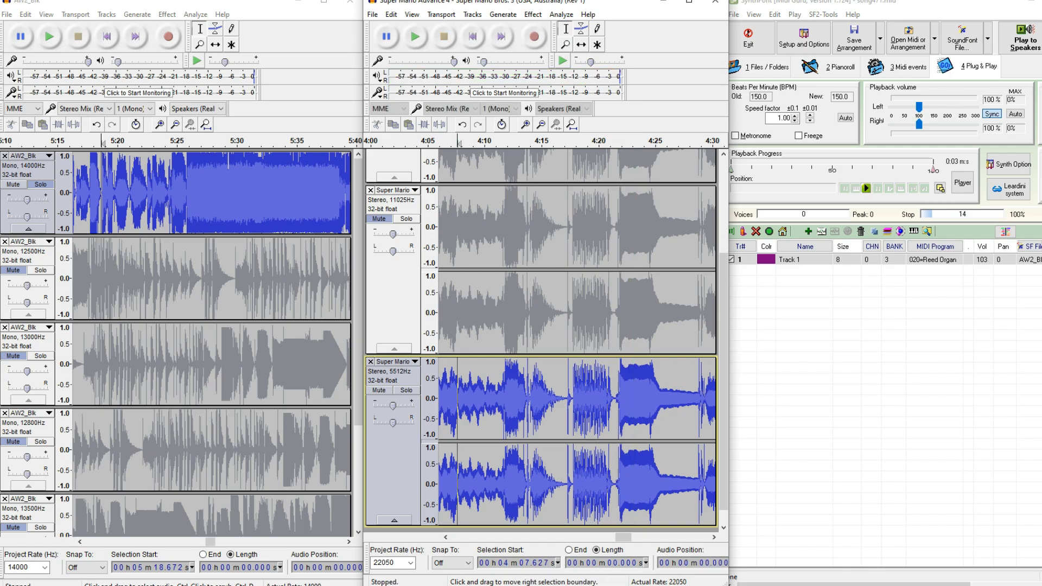
key(space)
scroll(543, 337, left, 3)
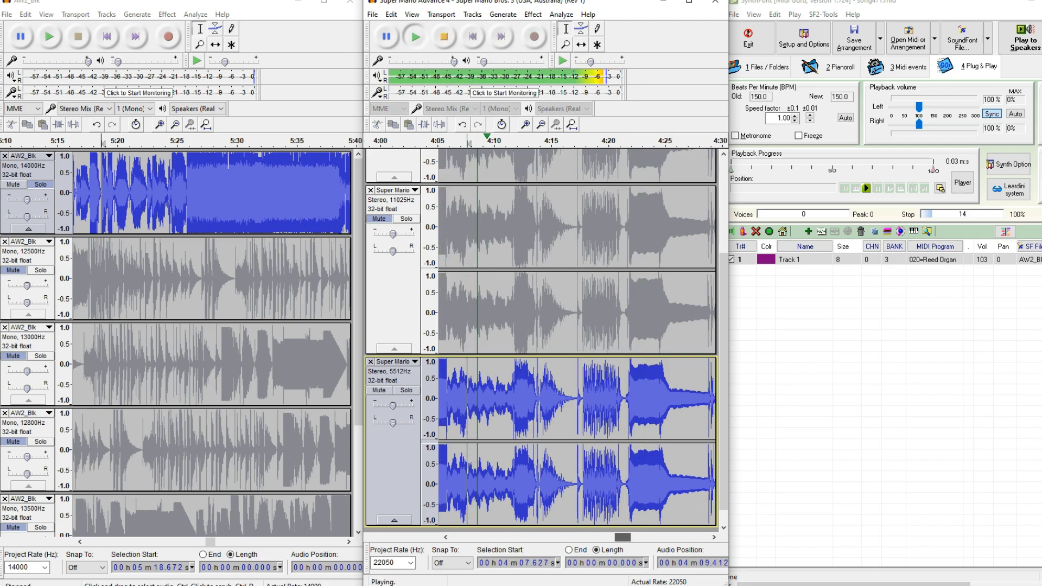
click(524, 398)
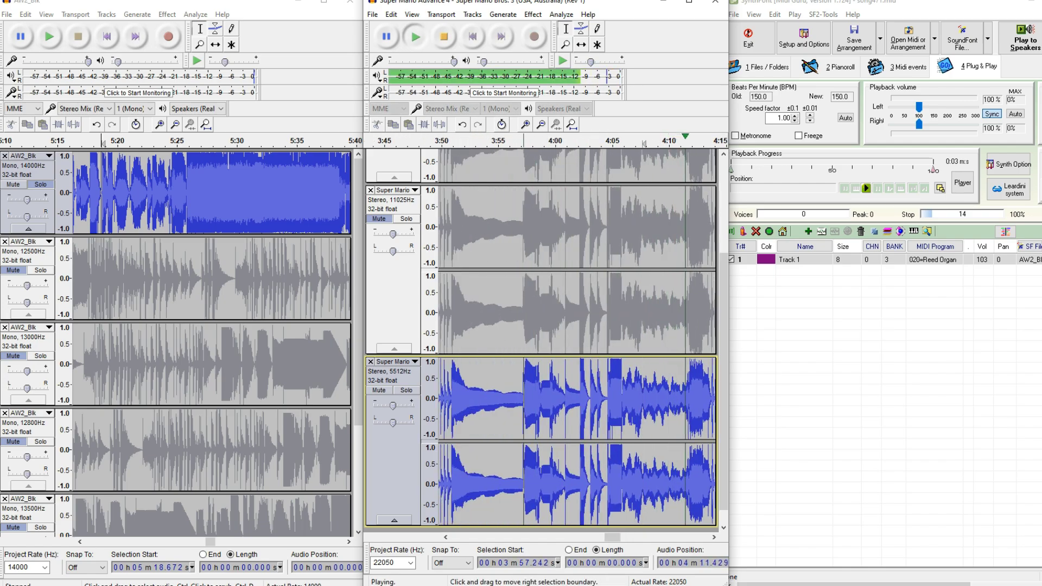
key(space)
key(space)
key(space)
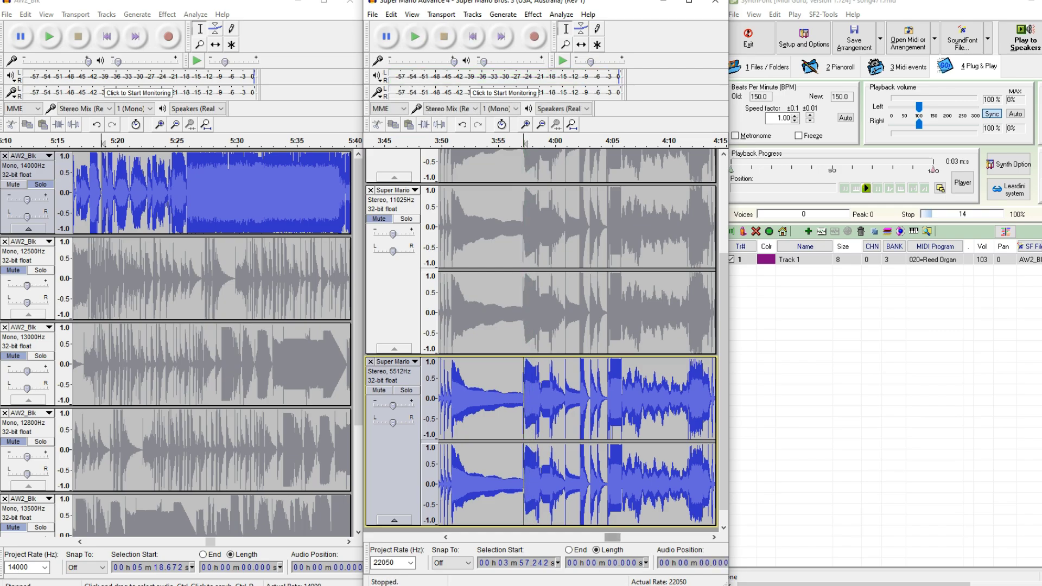
Listen to the first samples after the dense block, from about 3:50.8 and 3:49.8, in the 5512 Hz track.
scroll(543, 337, left, 2)
click(597, 483)
key(space)
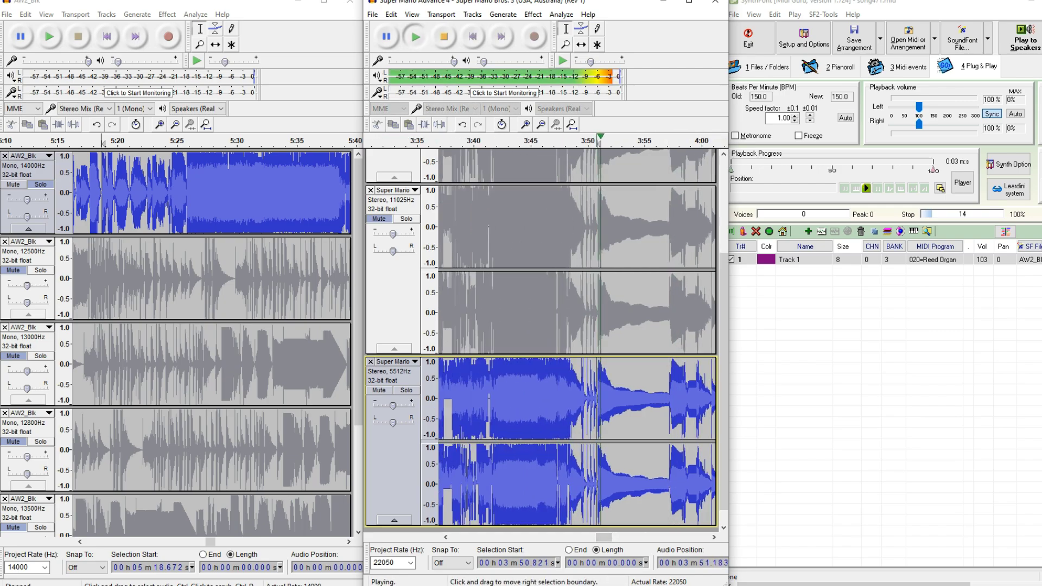
key(space)
click(586, 399)
key(space)
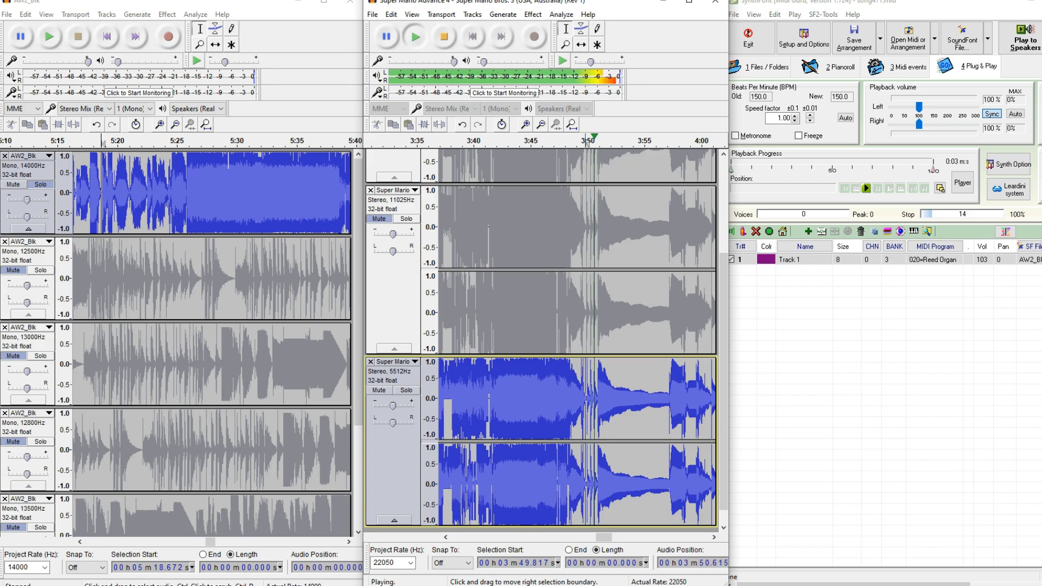
key(space)
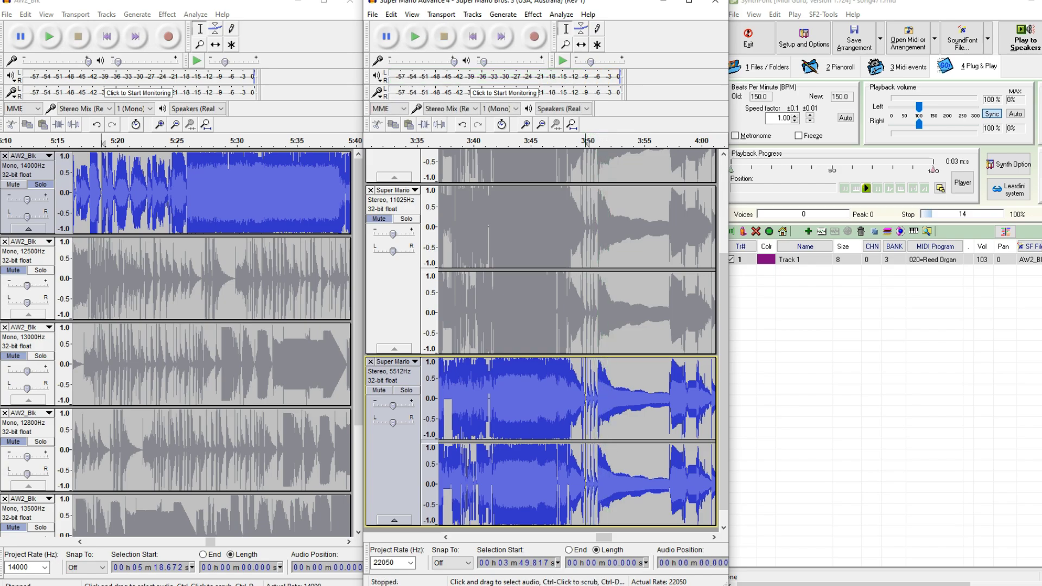